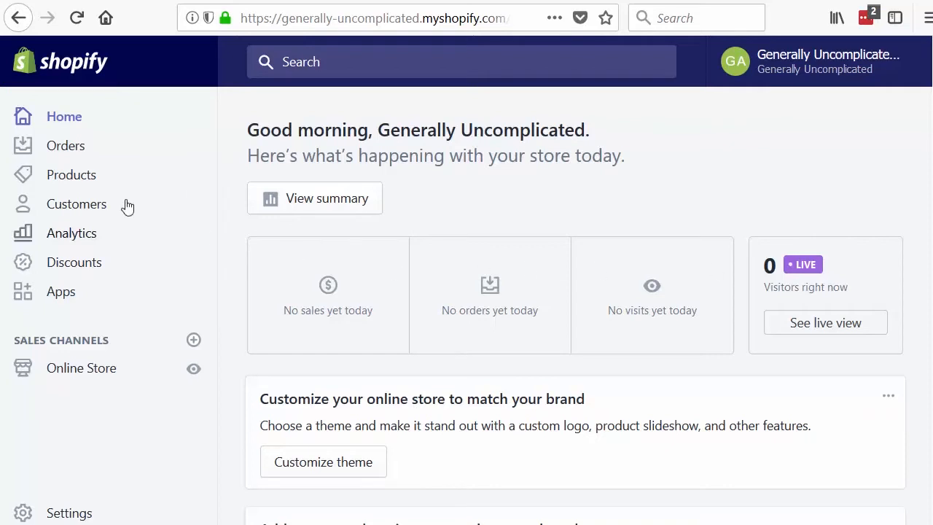
Examine the fields of a new product form, from pricing and inventory to shipping and variants, and return to the product list
click(61, 173)
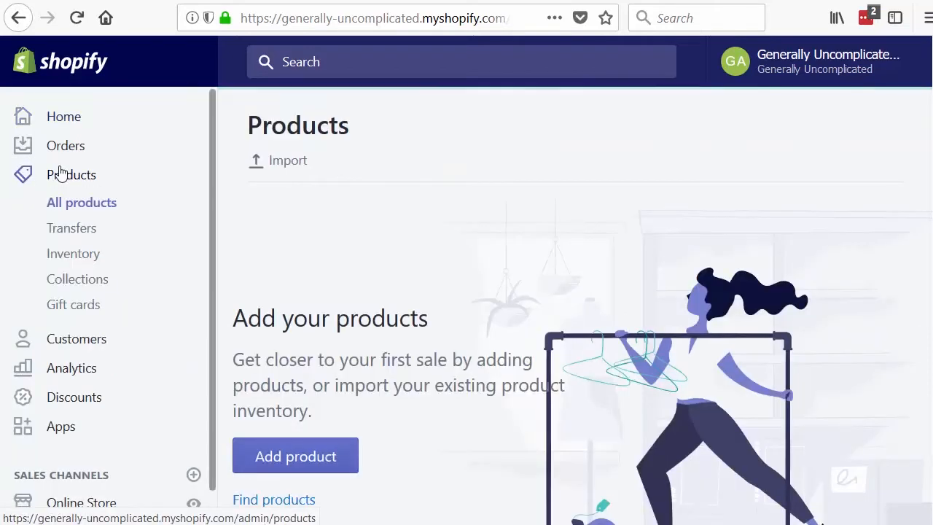
click(303, 462)
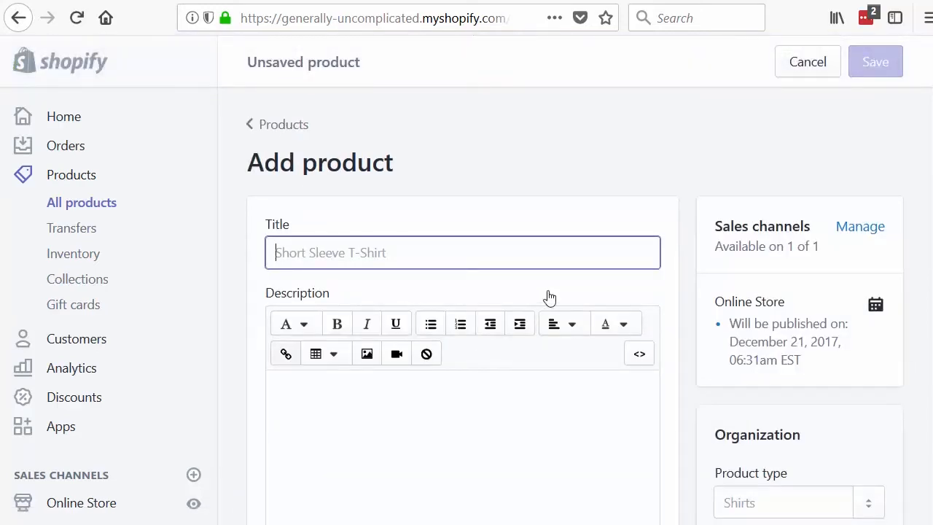
scroll(902, 172, down, 4)
scroll(902, 173, down, 5)
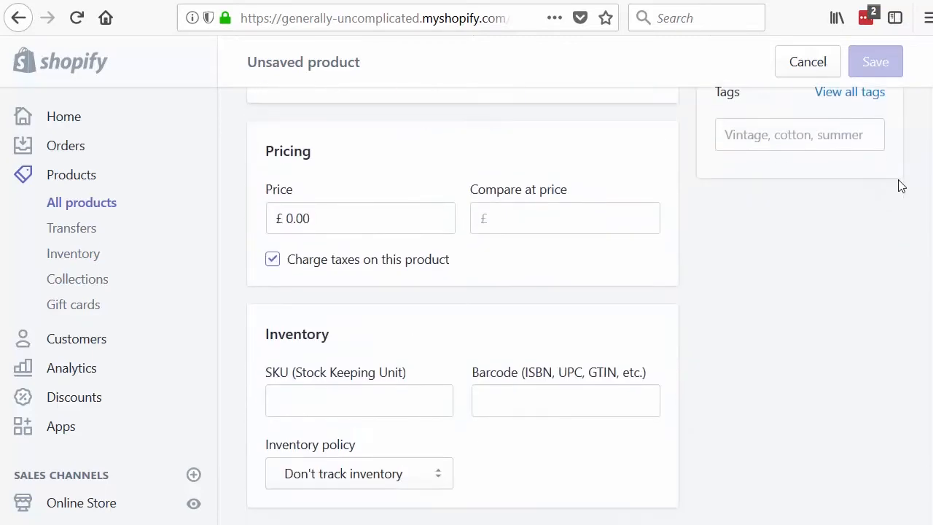
scroll(902, 186, down, 1)
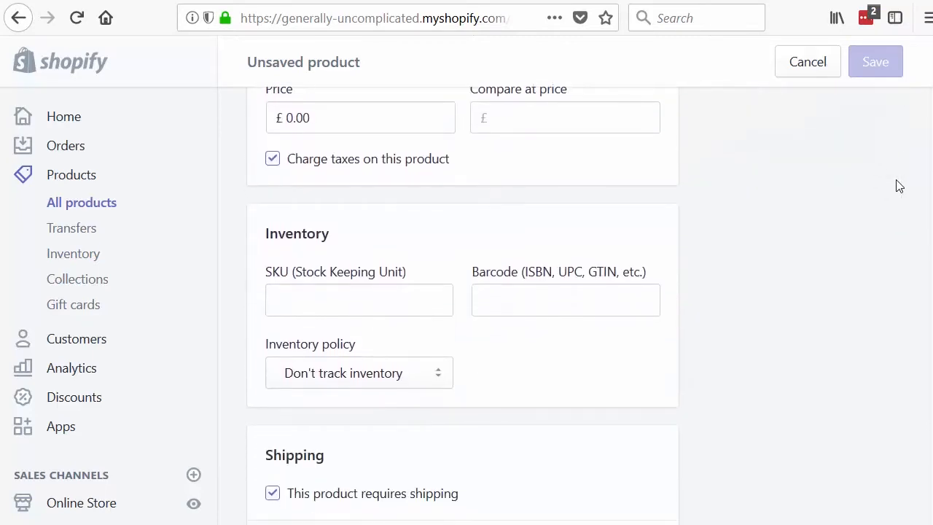
scroll(899, 187, down, 3)
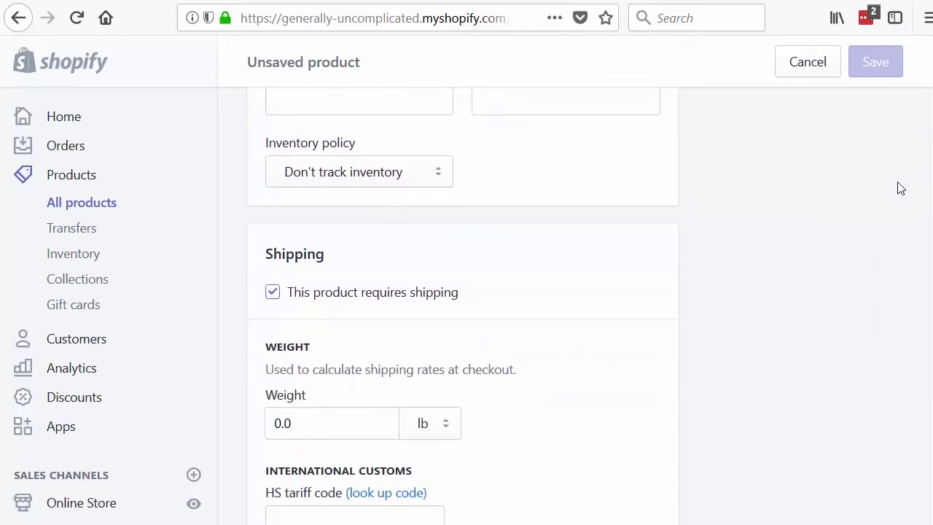
scroll(883, 209, down, 5)
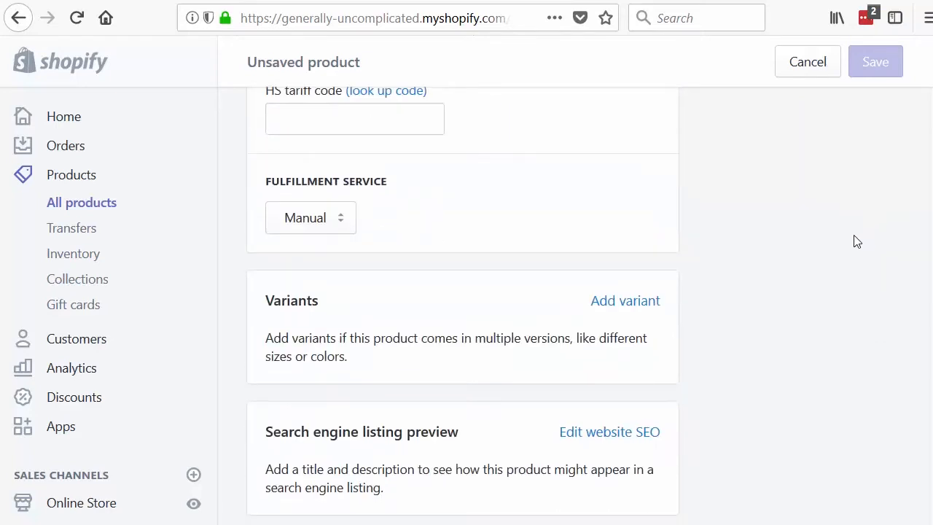
scroll(857, 242, up, 15)
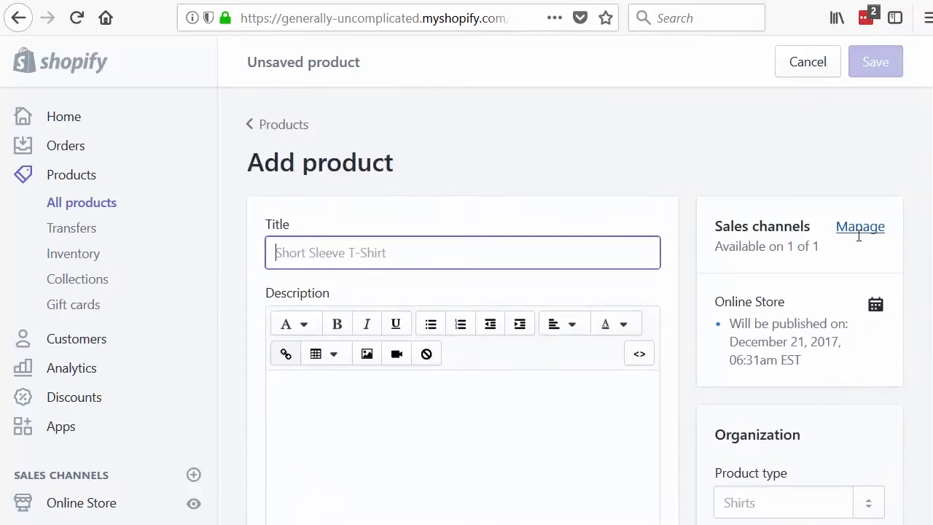
click(285, 126)
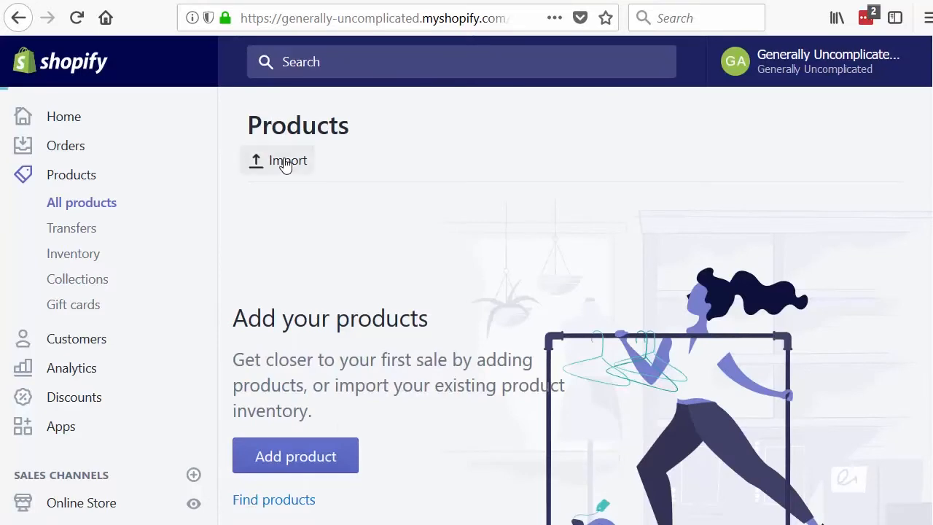
Download the sample CSV template from the product import dialog and open it in OpenOffice Calc as comma-separated UTF-8 text
click(286, 162)
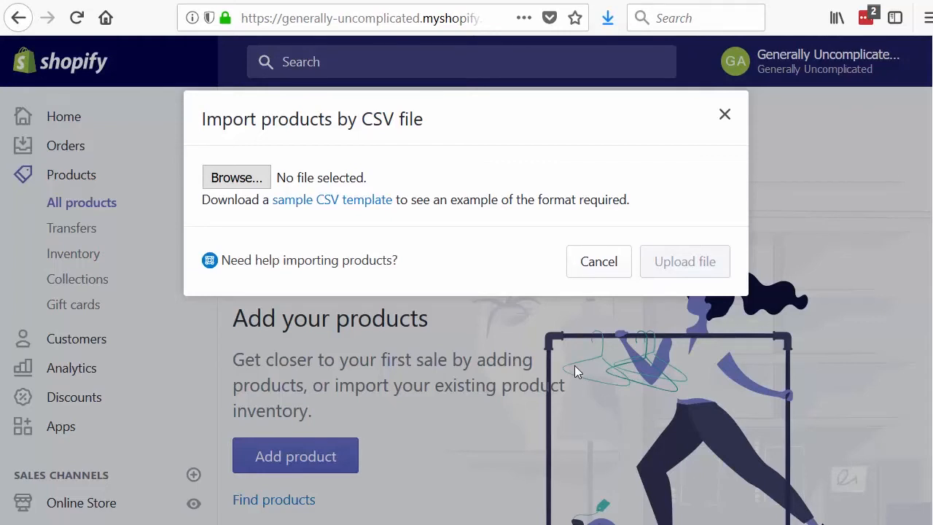
click(343, 206)
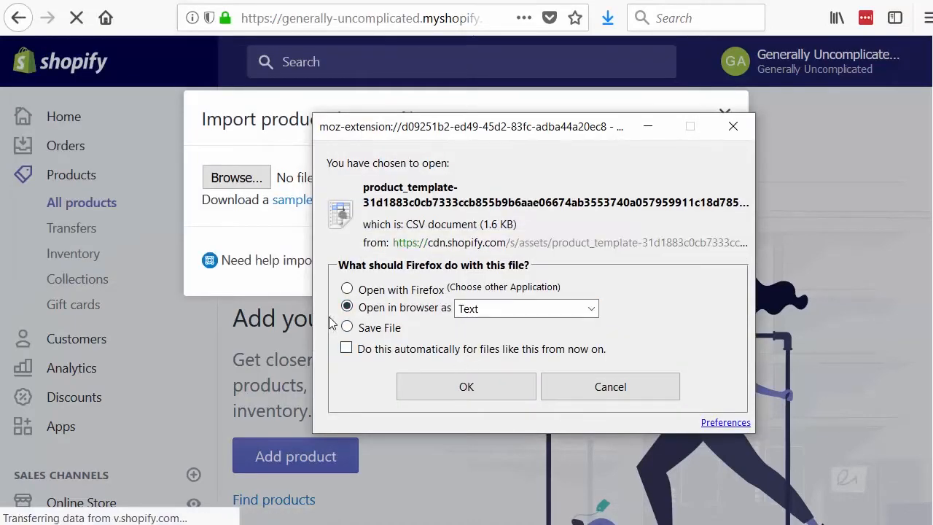
click(347, 327)
click(451, 380)
click(609, 429)
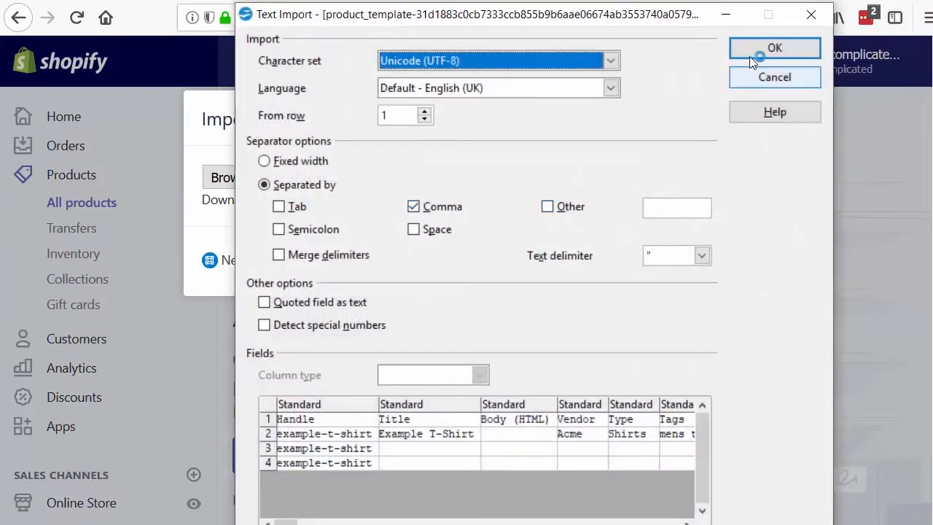
click(754, 55)
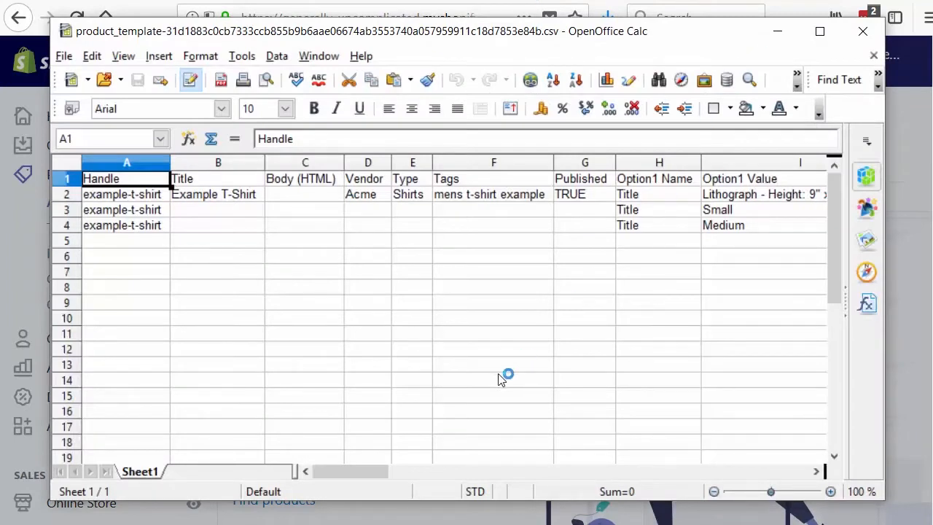
Examine the template's column headings and example T-shirt rows from Handle to Option1 Name, and close the spreadsheet
key(Right)
key(Right)
key(Right)
key(Right)
key(Right)
key(Right)
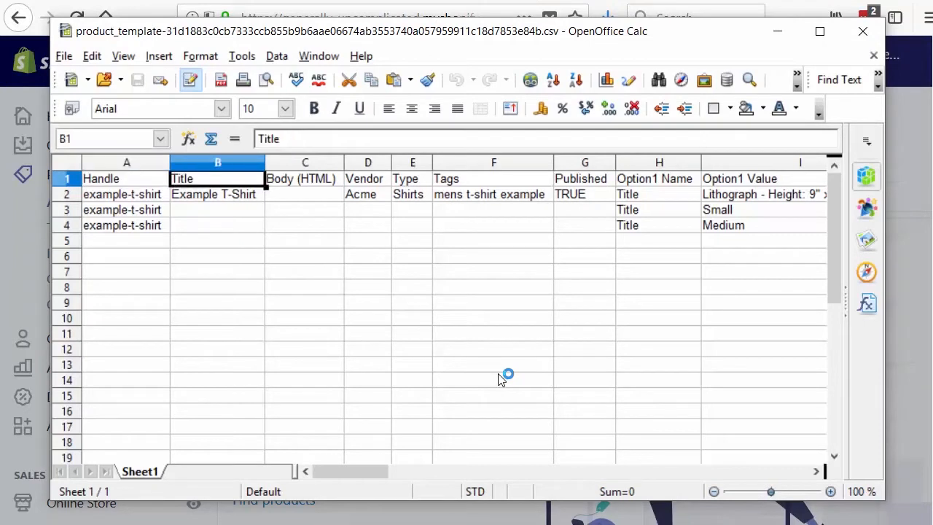
key(Right)
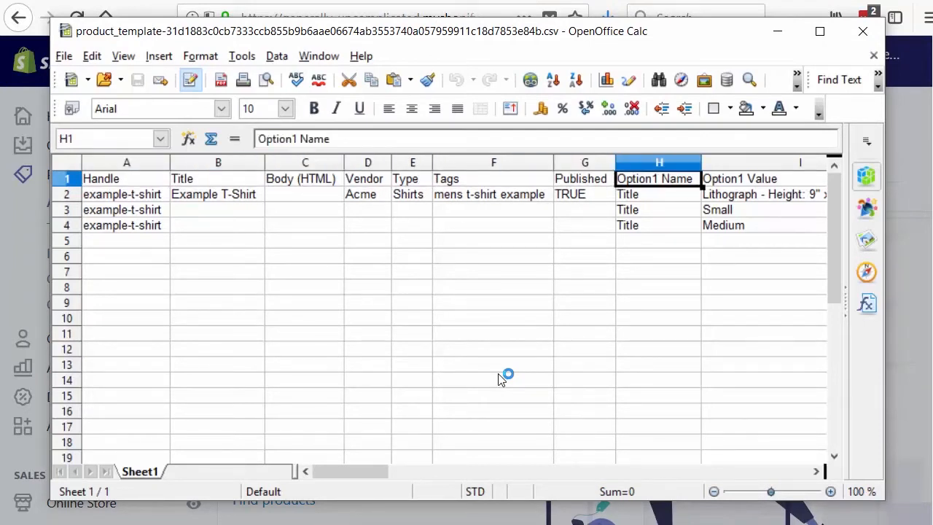
key(Down)
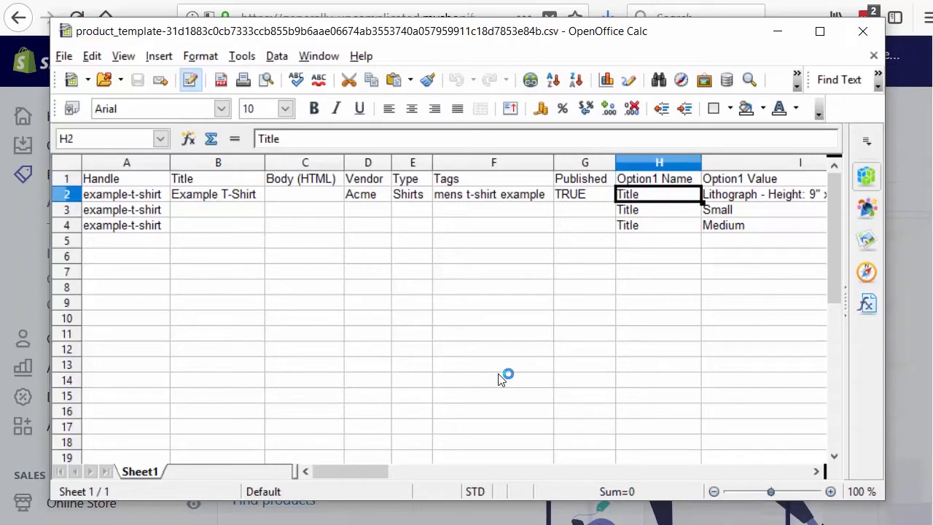
key(Home)
key(Down)
key(Down)
key(Down)
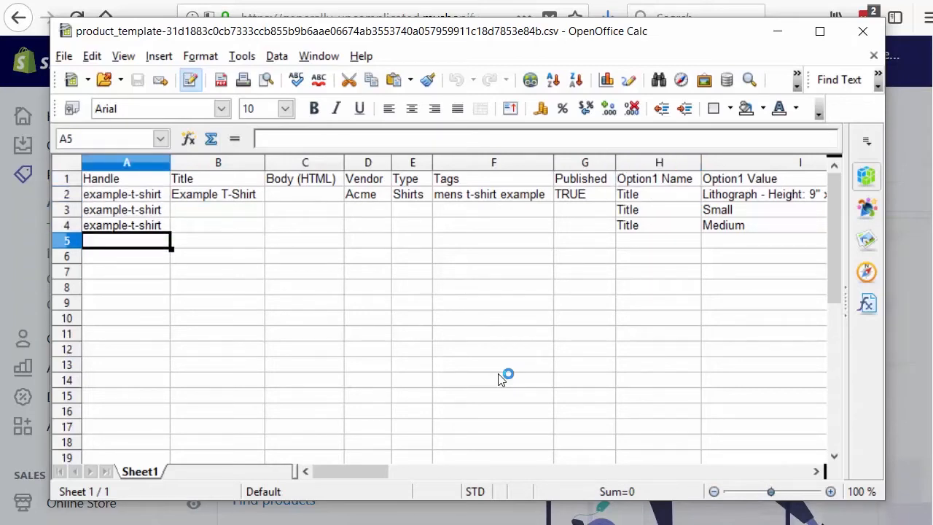
key(Up)
key(Up)
key(Up)
key(Right)
key(Right)
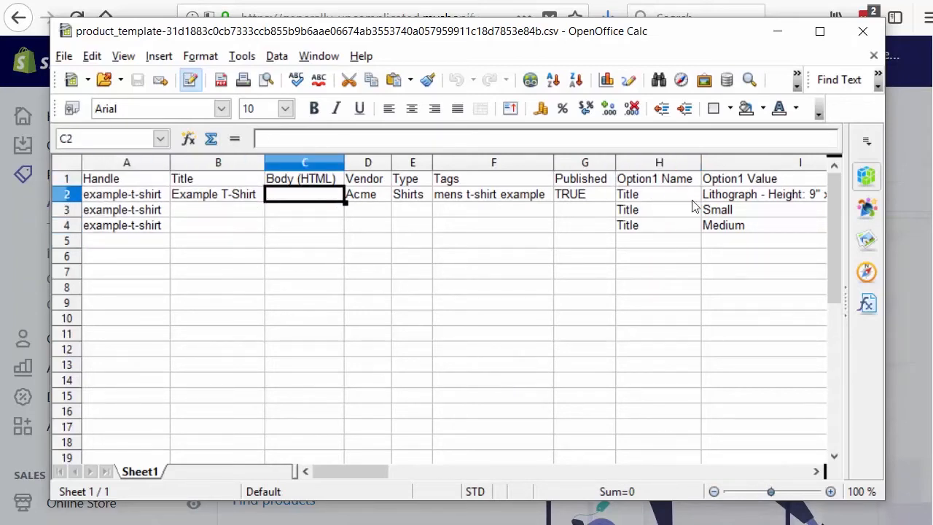
click(861, 31)
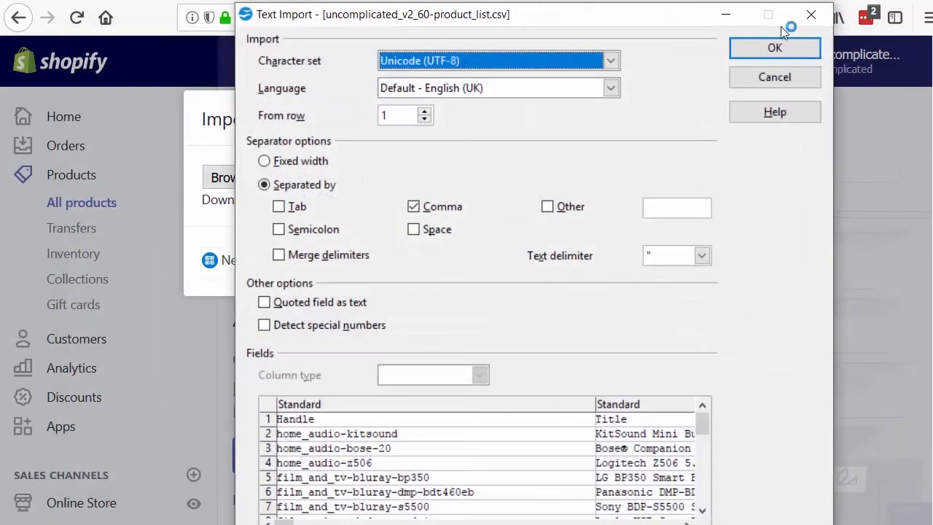
Open uncomplicated_v2_60-product_list.csv as comma-separated text and examine its columns from Handle to Option1 Name
click(770, 49)
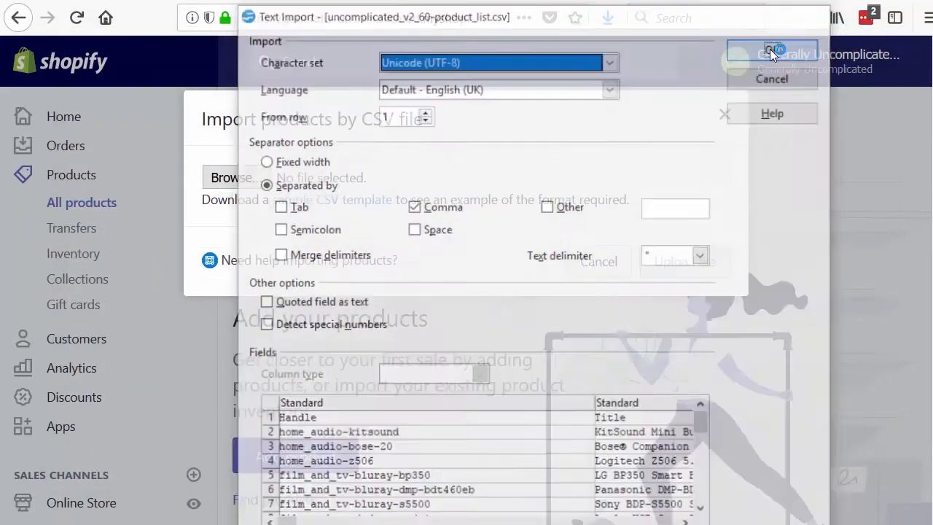
key(Down)
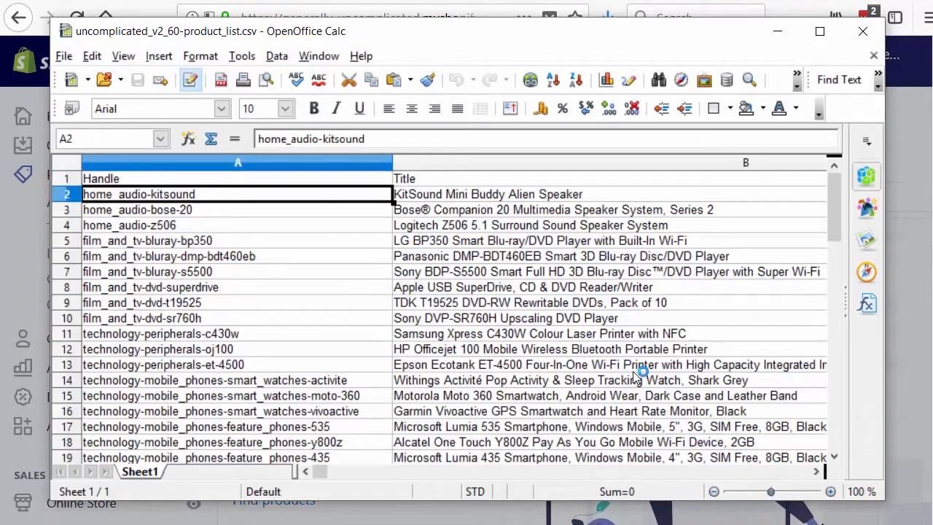
key(Down)
key(Down)
key(Down)
key(Right)
key(Right)
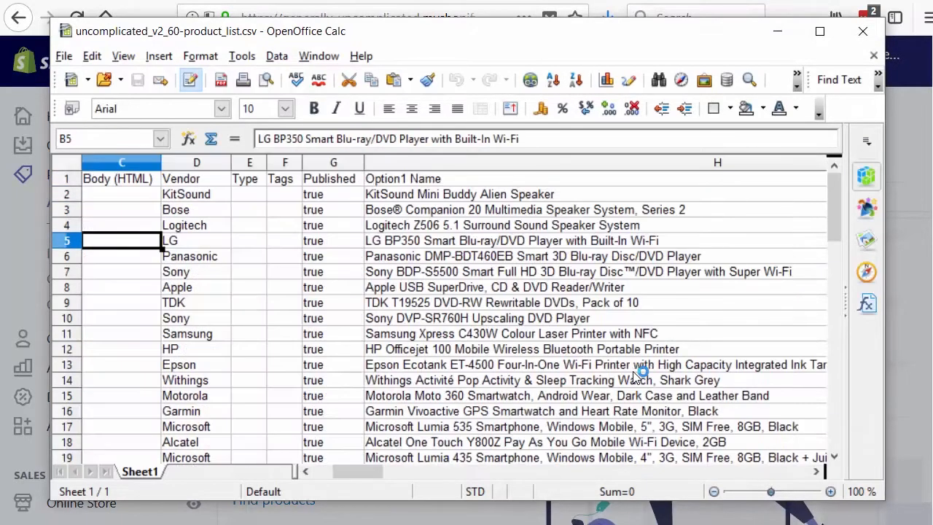
key(Right)
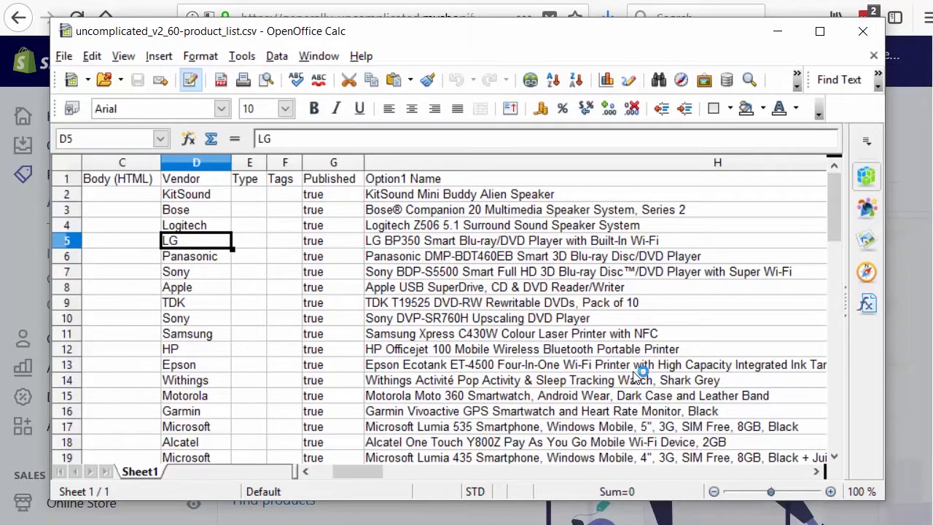
key(Right)
key(Right)
key(Right)
key(Right)
Examine the listed products down to the last filled row of the product list, and close the spreadsheet
key(Page_Down)
key(Page_Down)
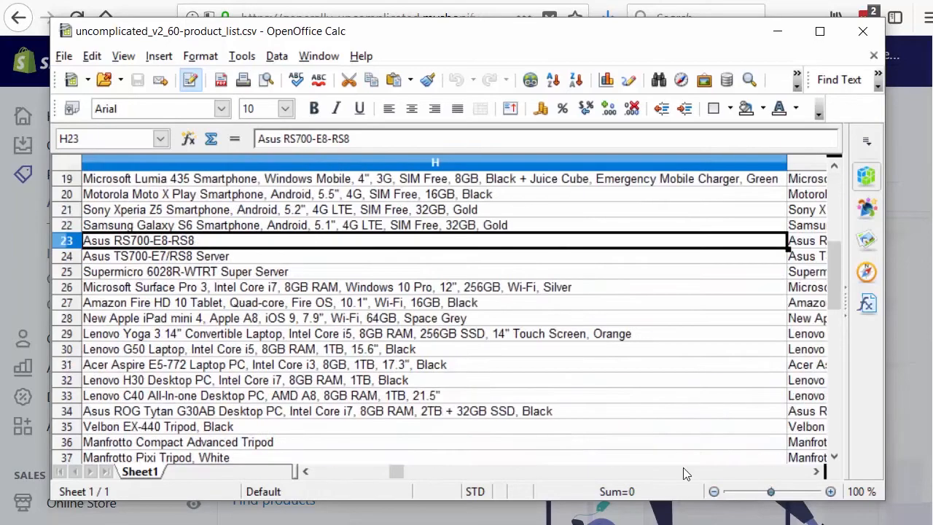
key(Page_Up)
key(Home)
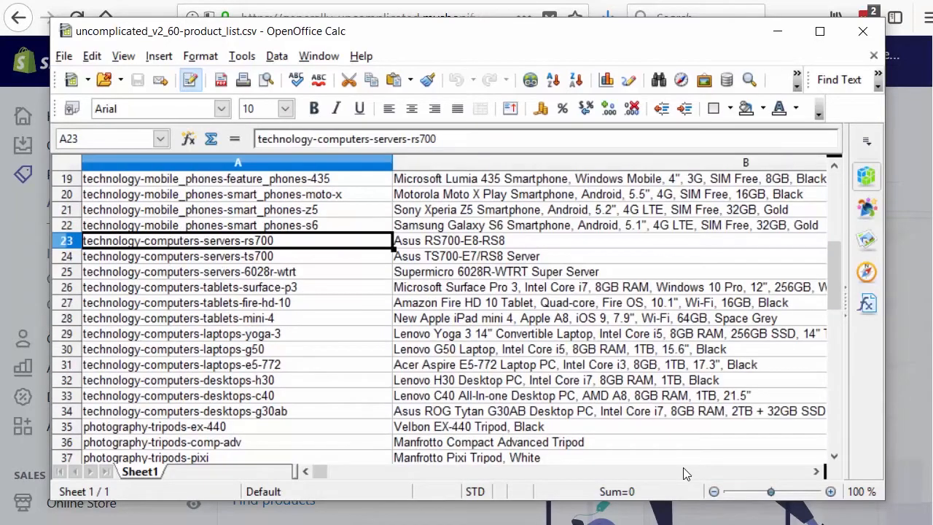
key(Page_Down)
key(Page_Down)
key(Up)
key(Up)
key(Up)
key(Up)
key(Up)
key(Up)
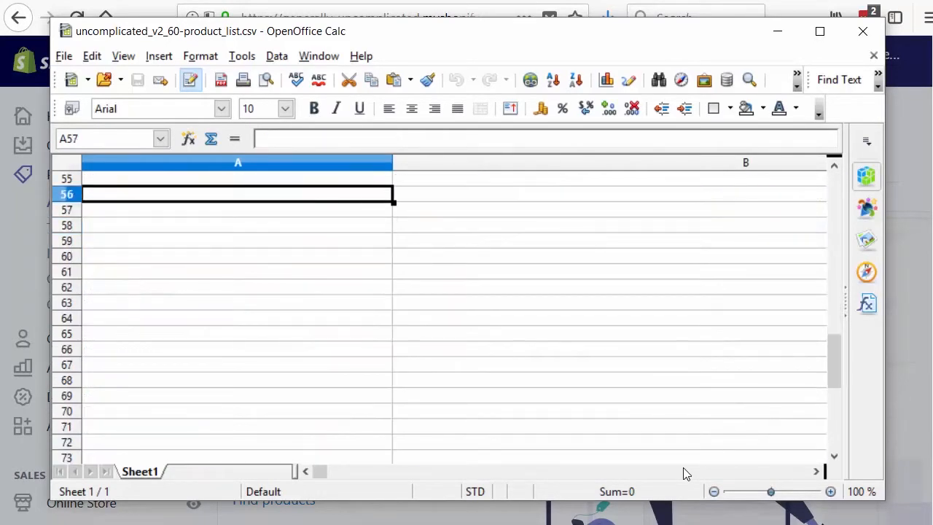
key(Up)
key(Up)
key(Up)
key(Up)
key(Up)
key(Down)
key(Down)
key(Down)
key(Down)
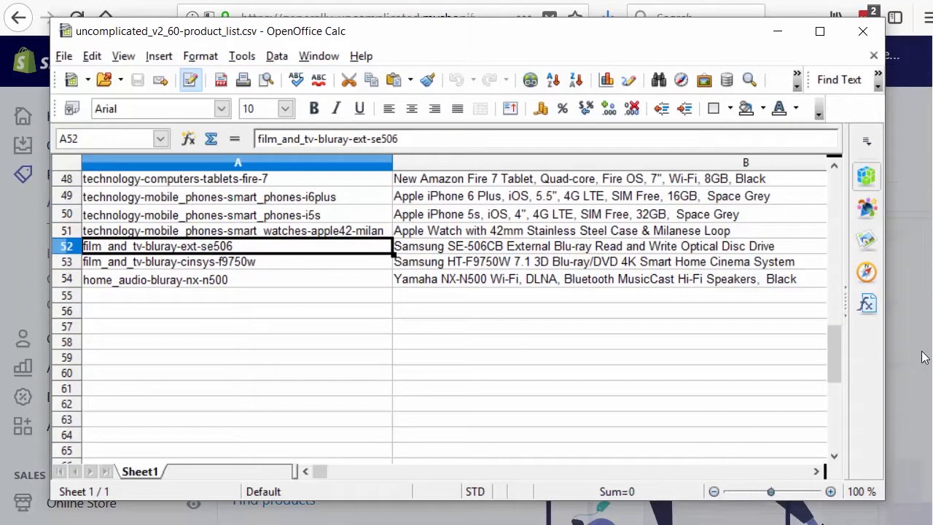
click(861, 37)
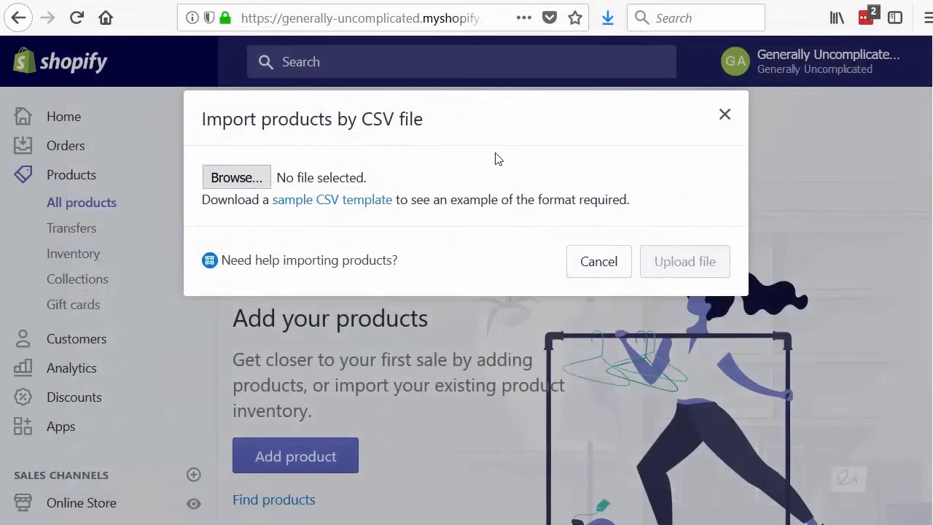
Upload uncomplicated_v2_60-product_list.csv from the Desktop folder and start the product import
click(215, 181)
double_click(262, 162)
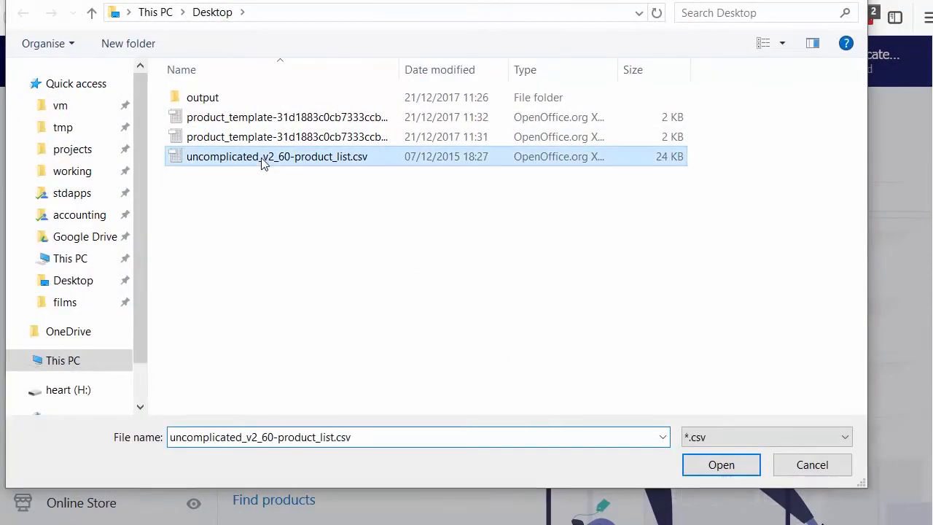
click(698, 268)
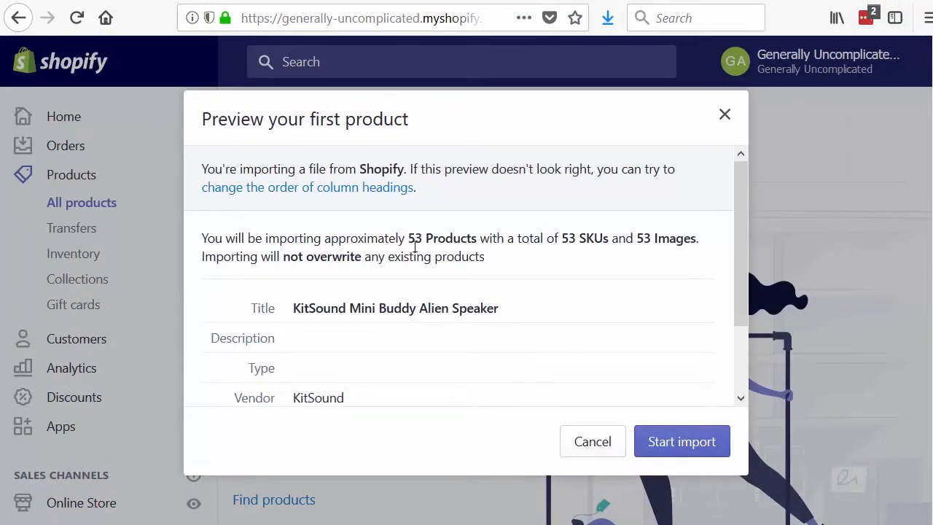
click(665, 445)
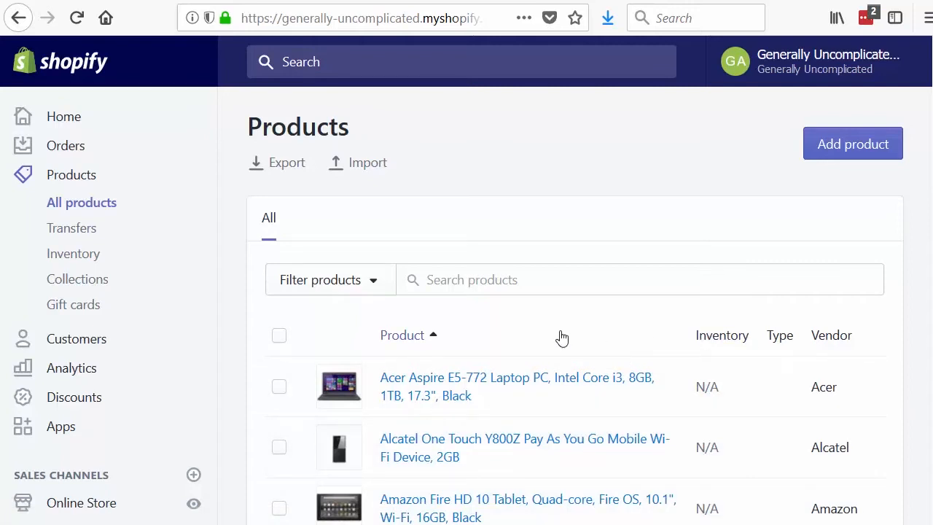
Start a new product collection and title it Photography
click(84, 285)
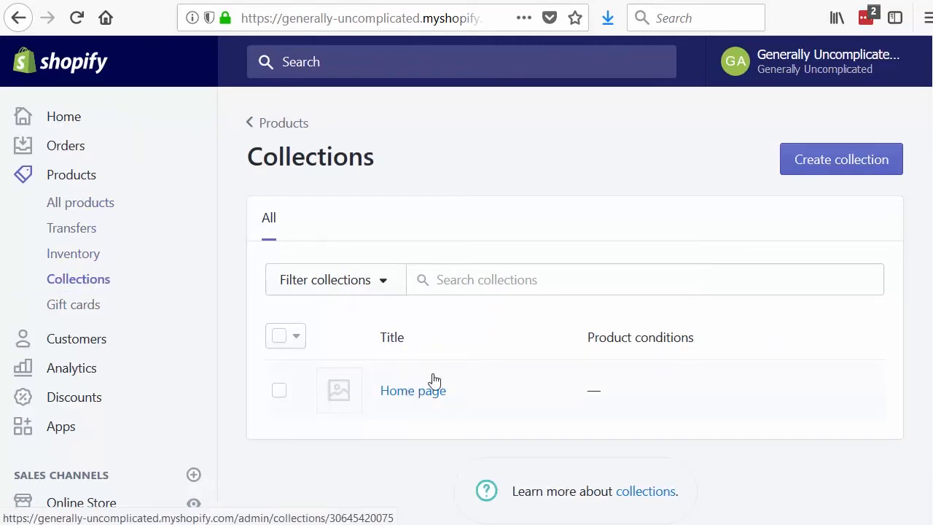
click(811, 171)
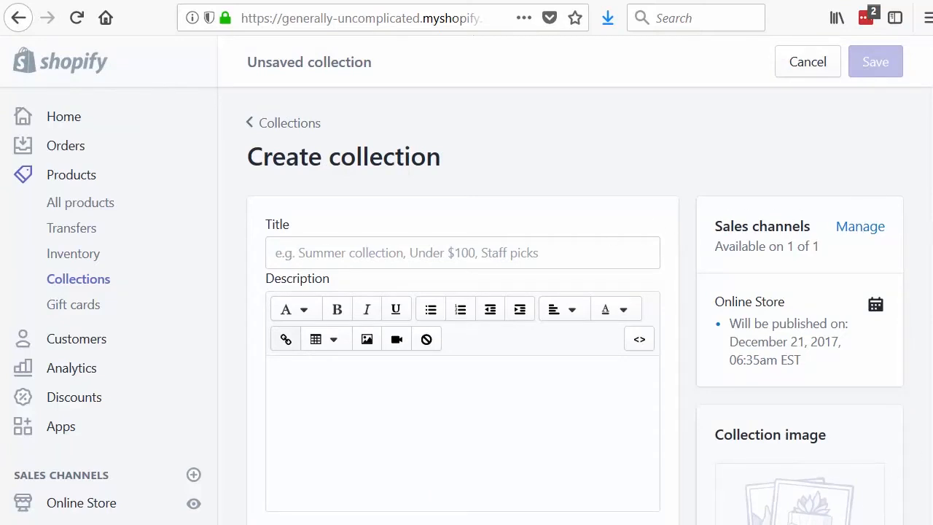
click(314, 247)
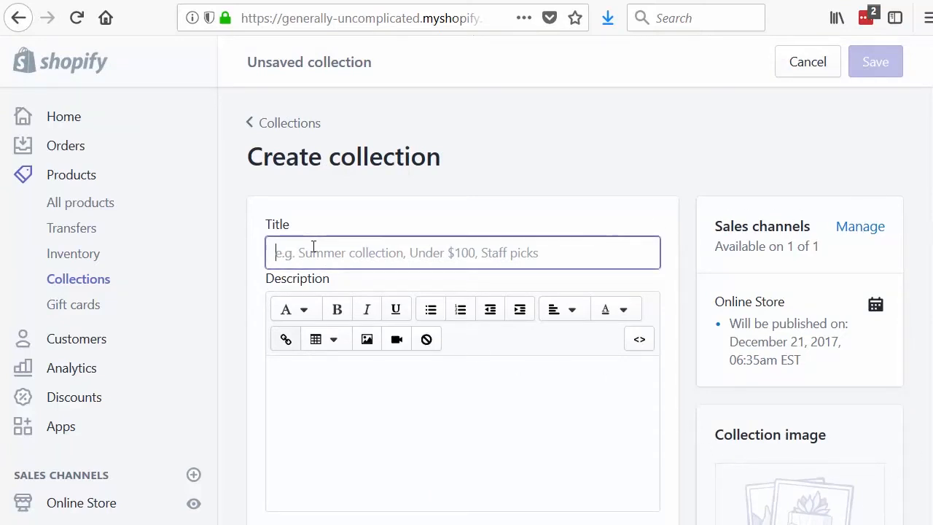
text(Photography)
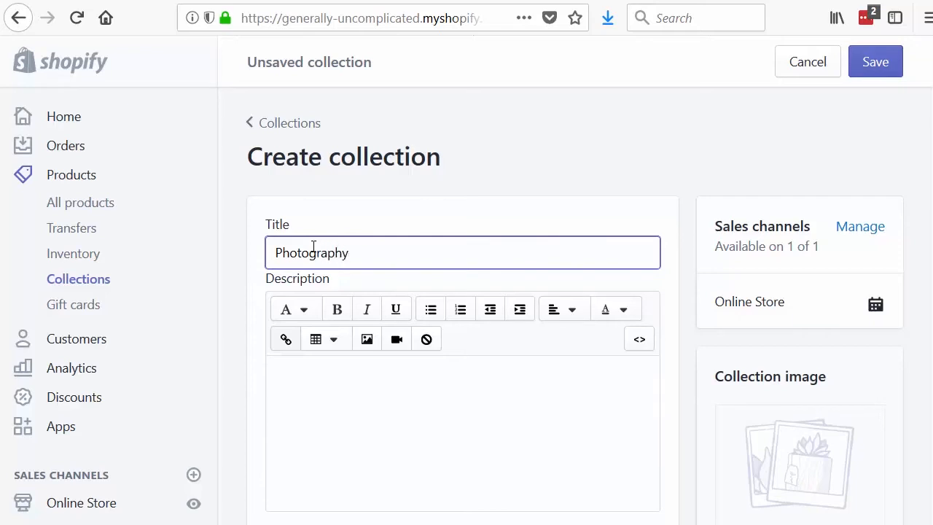
Try basing the Photography collection's automatic product selection on a product tag condition
click(356, 388)
scroll(650, 344, down, 5)
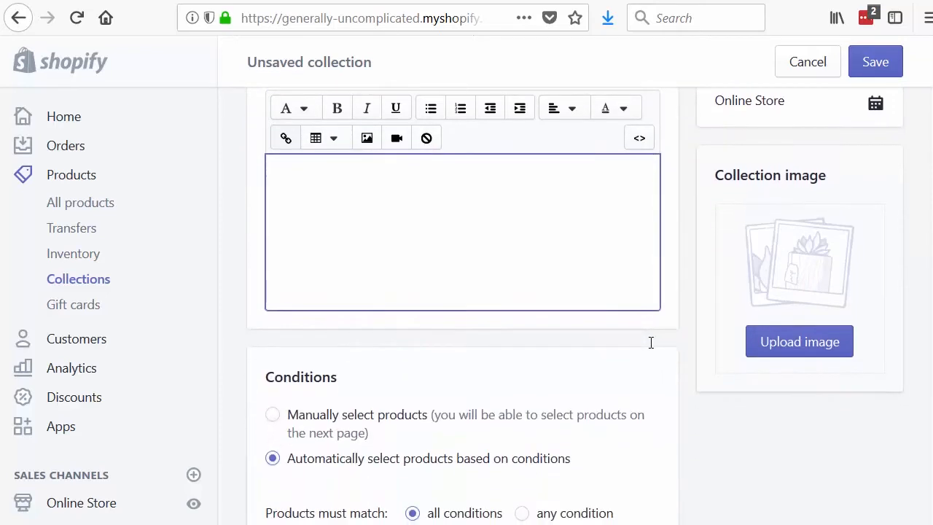
scroll(651, 349, down, 2)
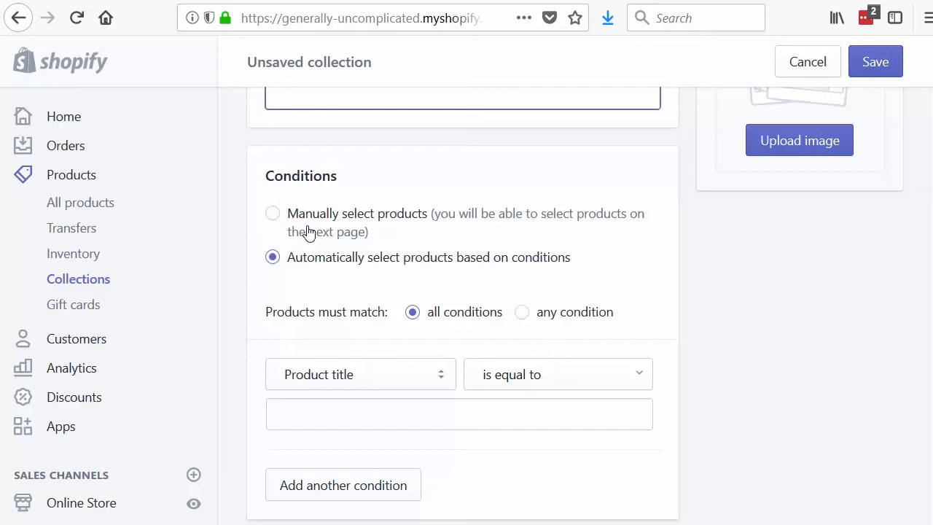
click(380, 376)
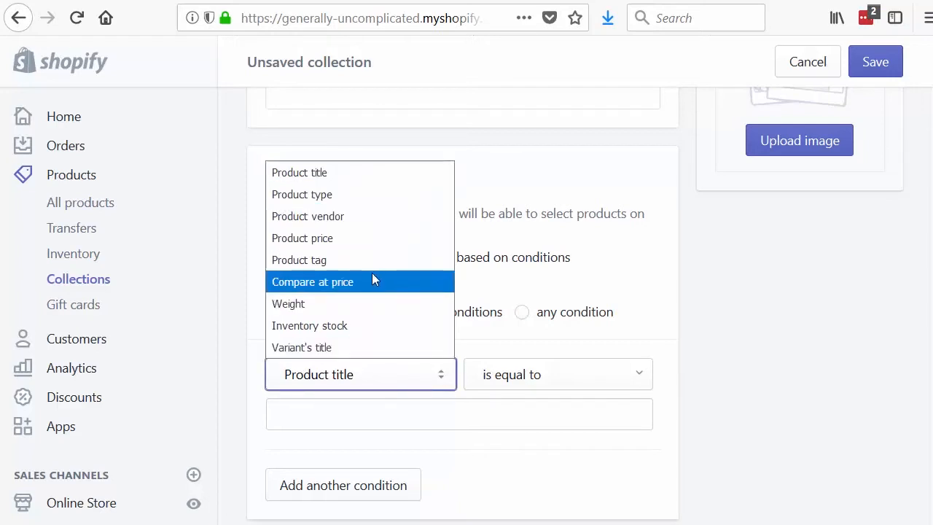
click(320, 261)
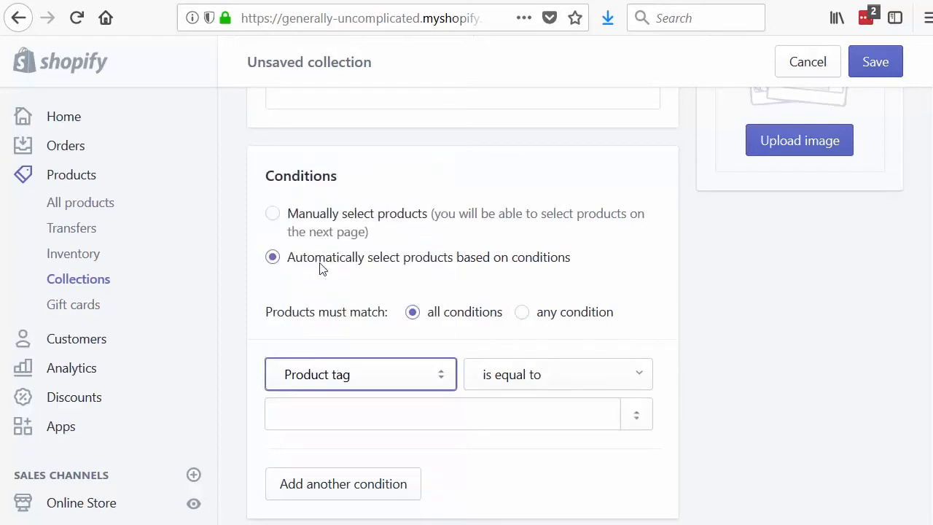
click(541, 414)
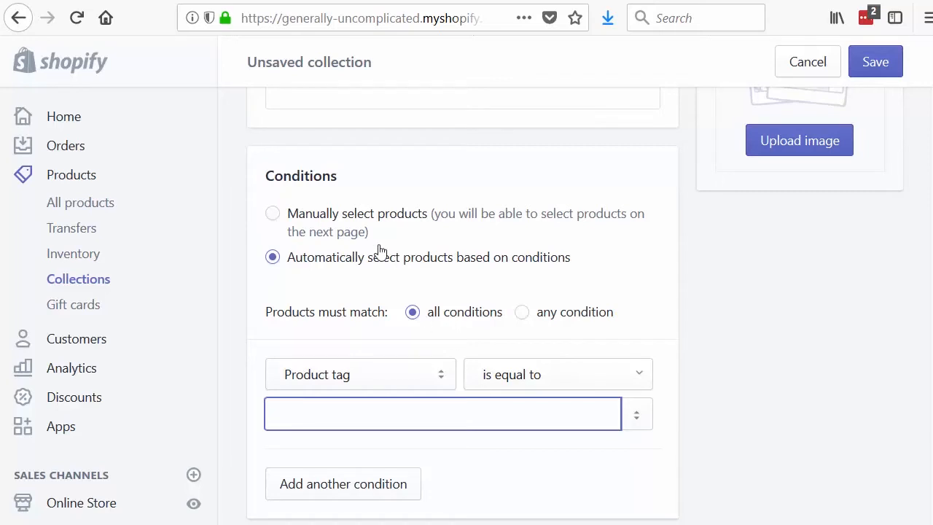
Set the Photography collection to manual product selection and save it
click(274, 213)
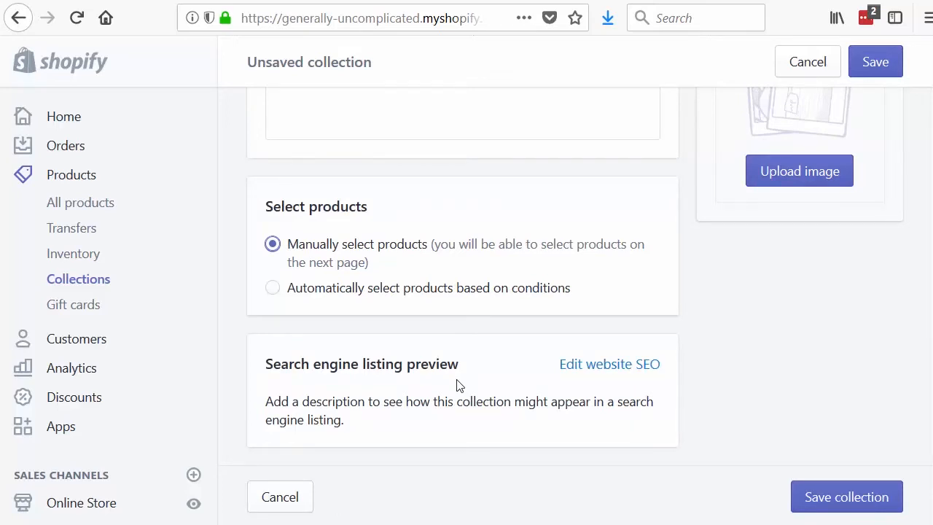
scroll(538, 416, up, 5)
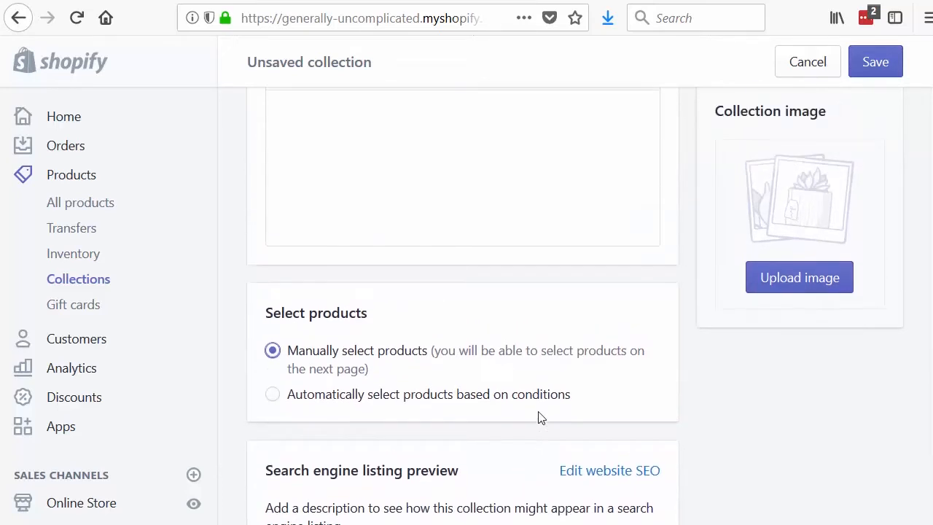
scroll(538, 417, up, 2)
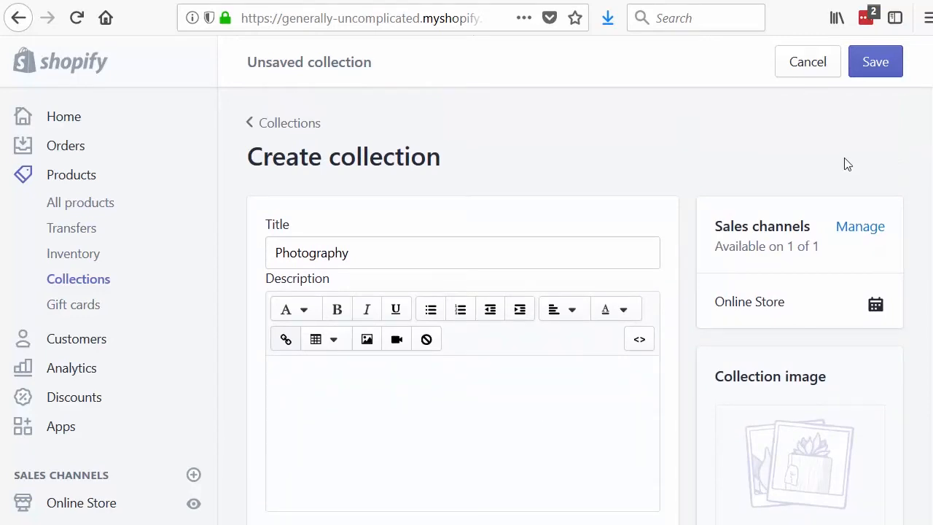
click(879, 62)
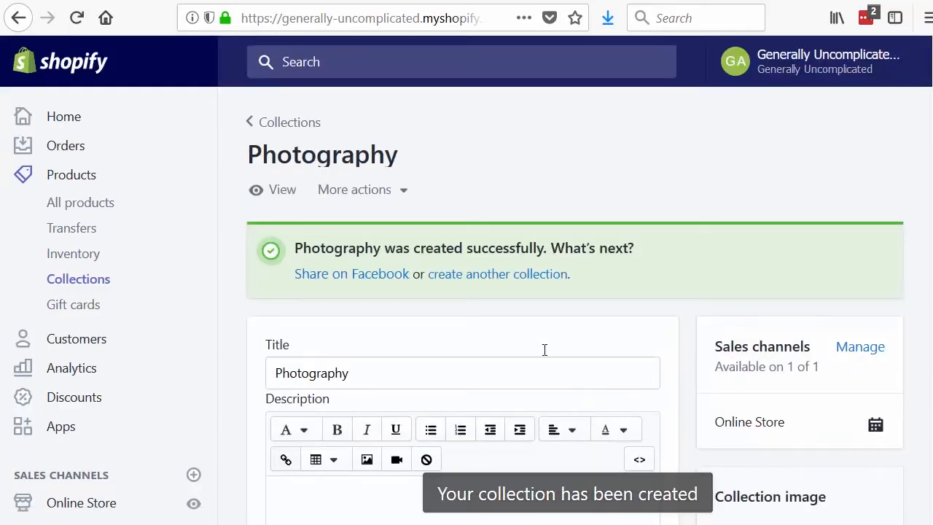
Search for Camera and add the Canon EOS 750D, Canon IXUS 275 HS, Nikon COOLPIX S7000, Nikon D3300 and Nikon D7200 to the Photography collection
scroll(559, 299, down, 6)
scroll(559, 300, down, 1)
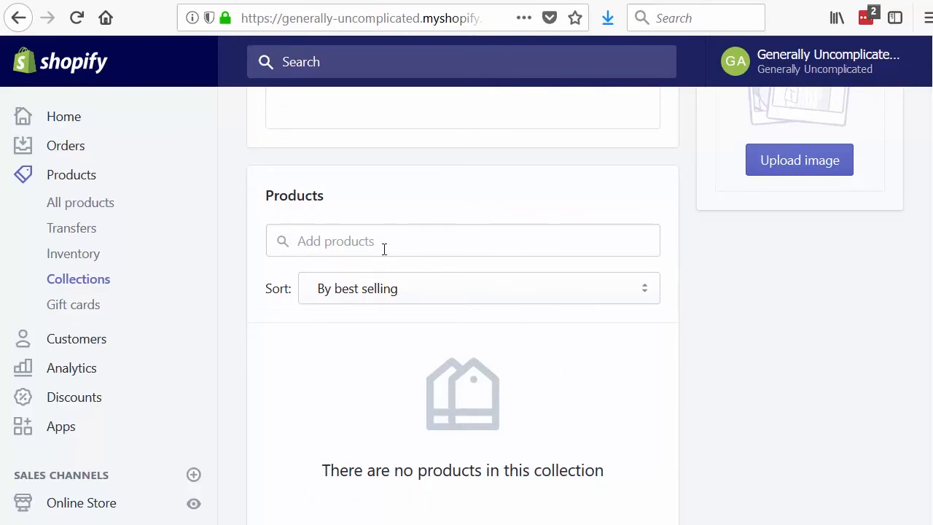
click(394, 239)
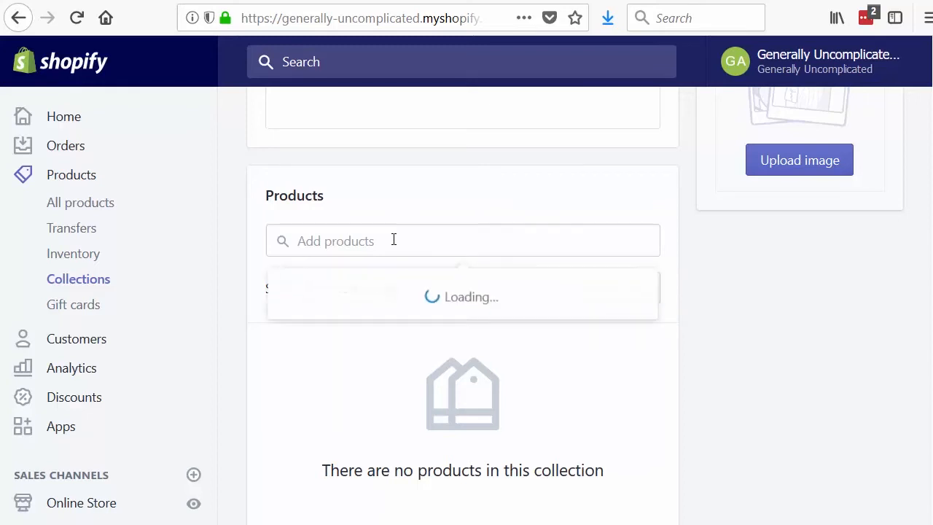
text(Camera)
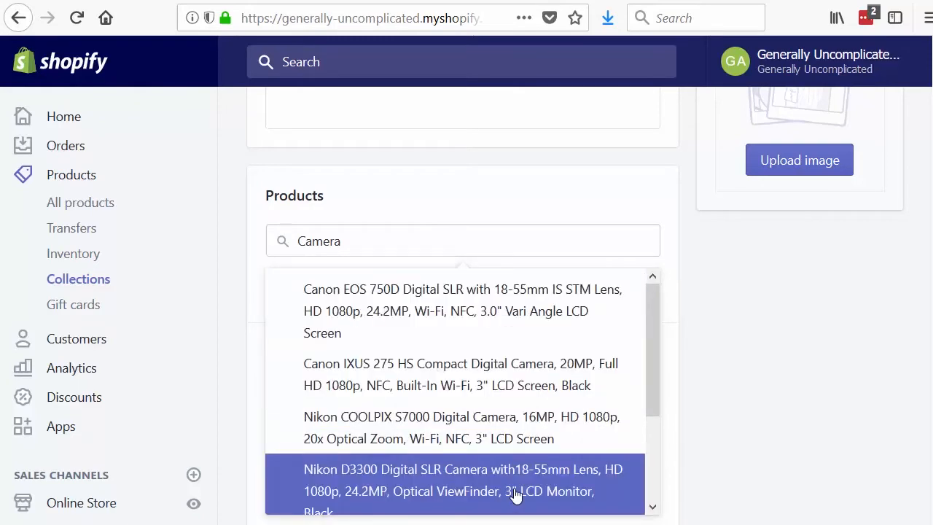
click(498, 318)
click(471, 369)
click(460, 415)
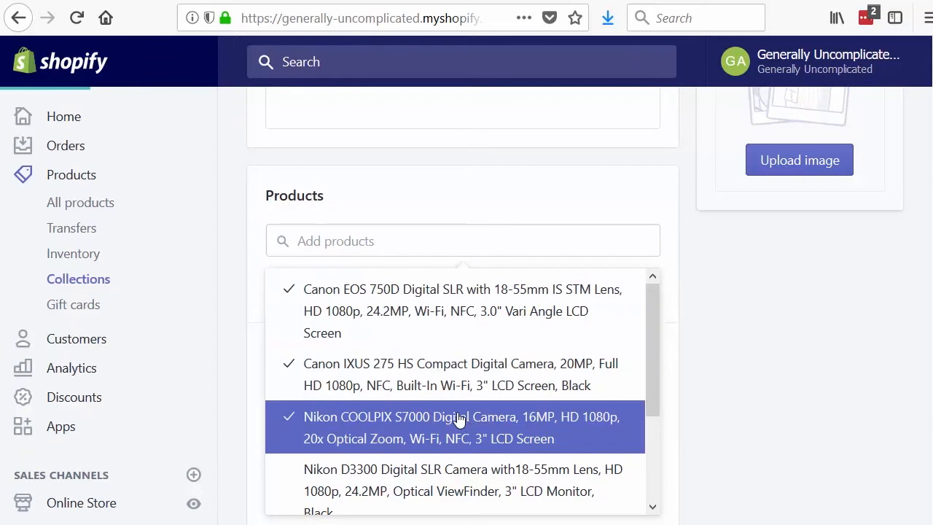
scroll(462, 420, down, 2)
click(461, 397)
click(456, 443)
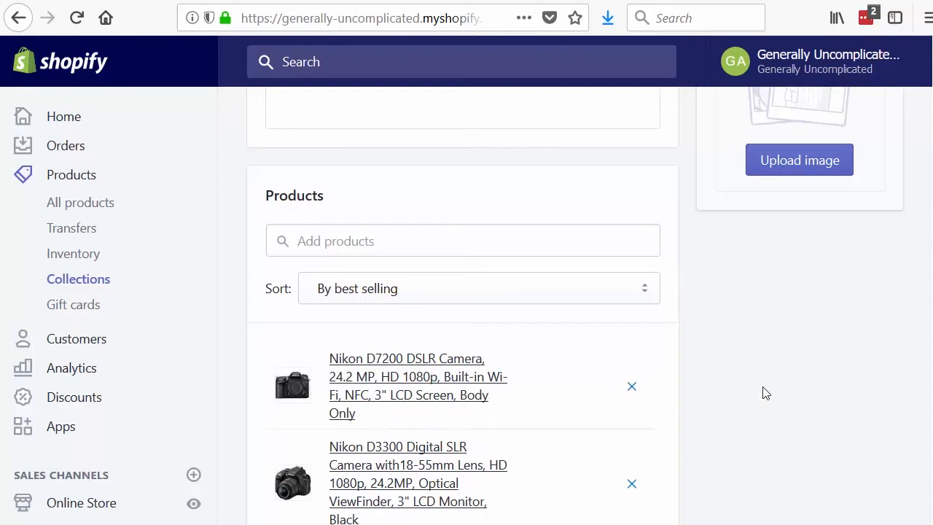
Start another new collection and title it Lighting Equipment
scroll(718, 386, up, 2)
scroll(718, 387, up, 5)
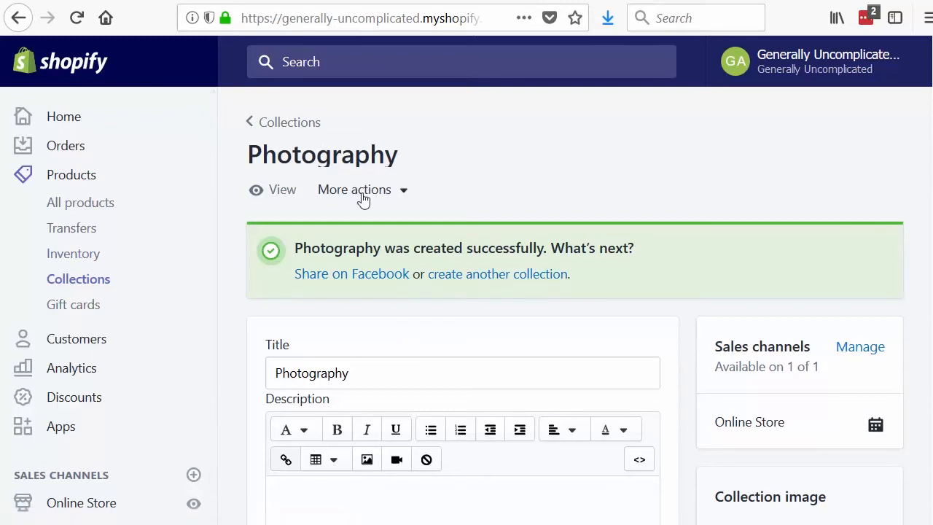
click(404, 194)
click(404, 194)
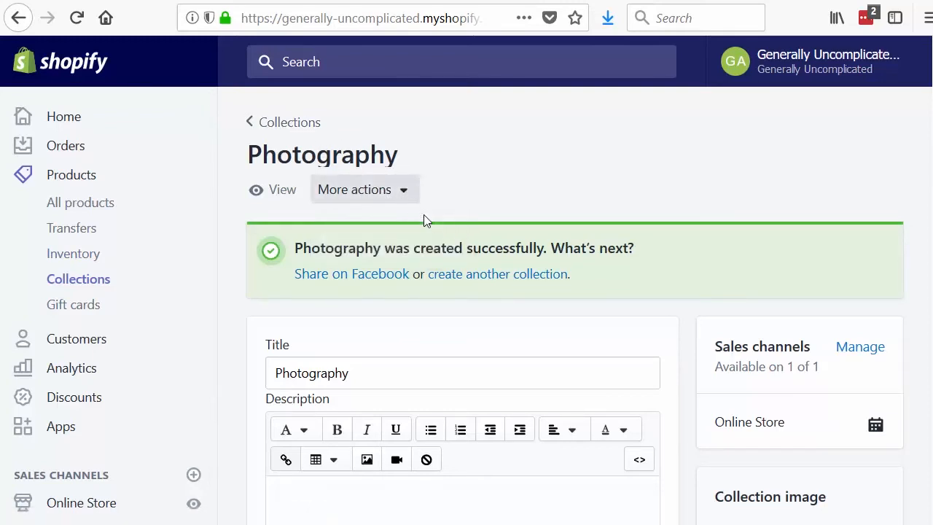
click(478, 280)
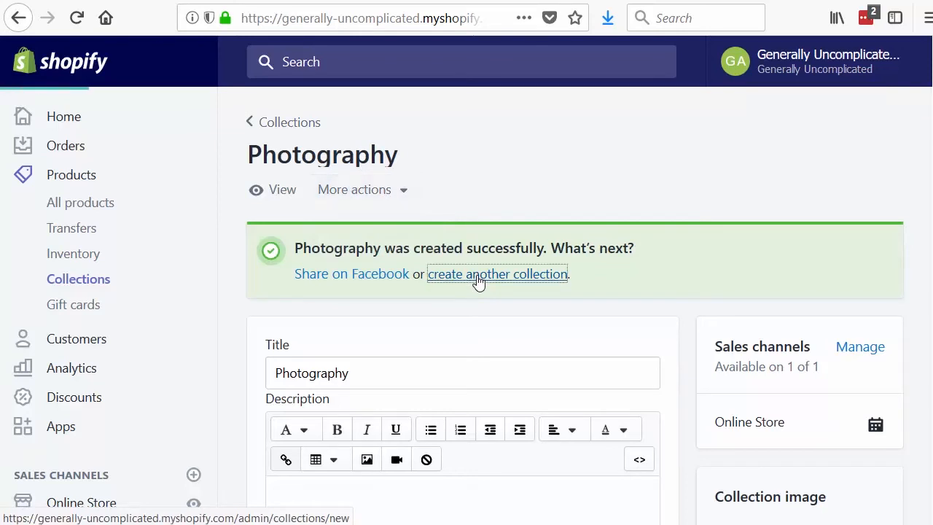
click(365, 253)
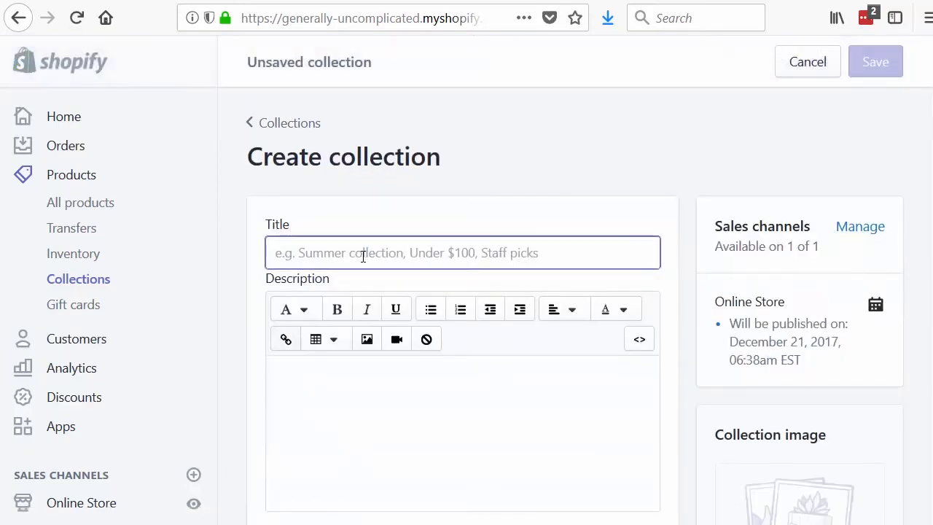
text(Lighte)
key(BackSpace)
text(ing E)
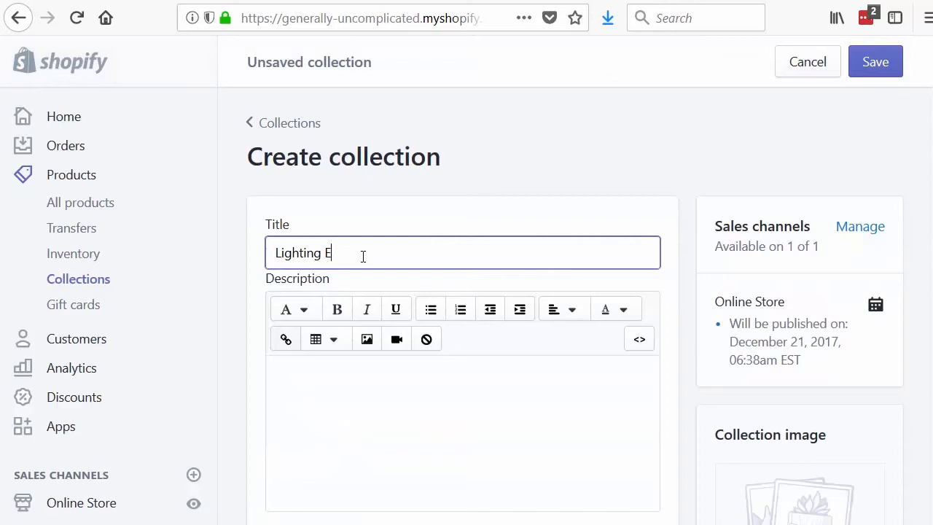
text(quipment)
click(680, 335)
Set the Lighting Equipment collection to manual product selection and save it
scroll(675, 372, down, 5)
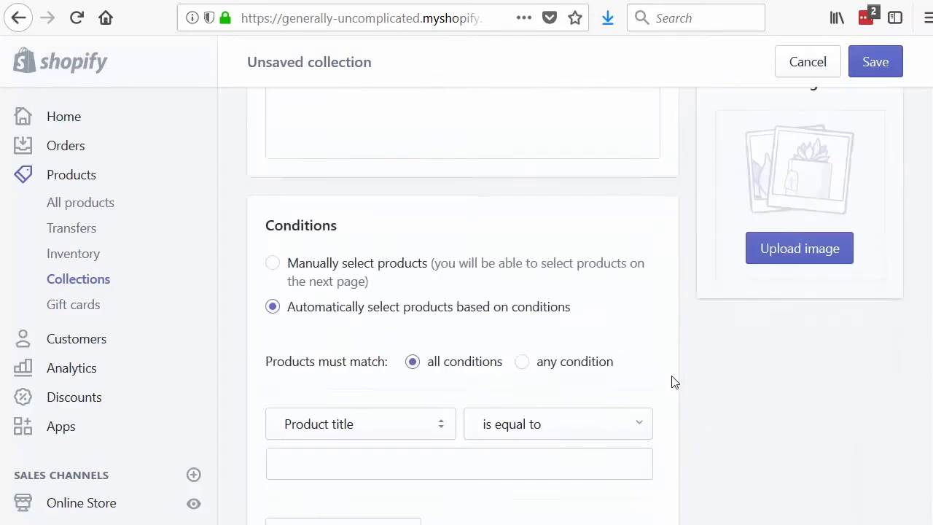
click(399, 228)
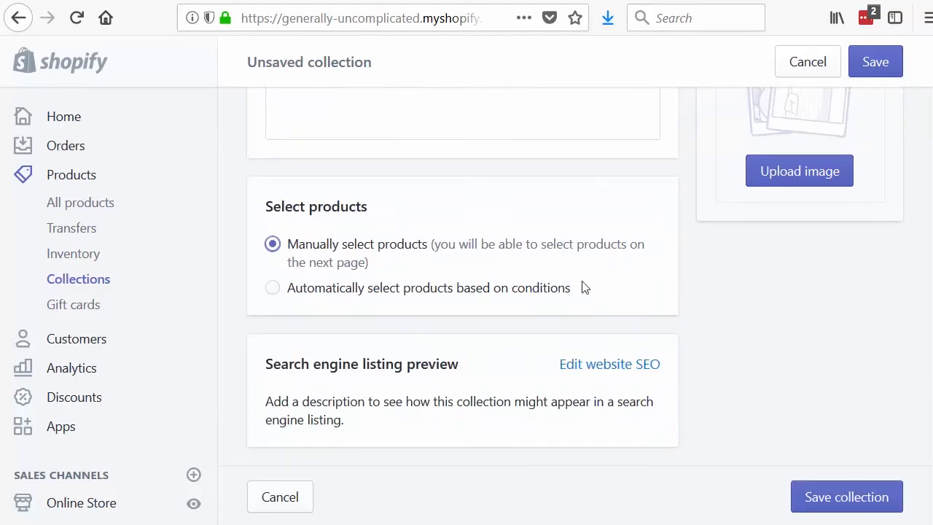
click(865, 502)
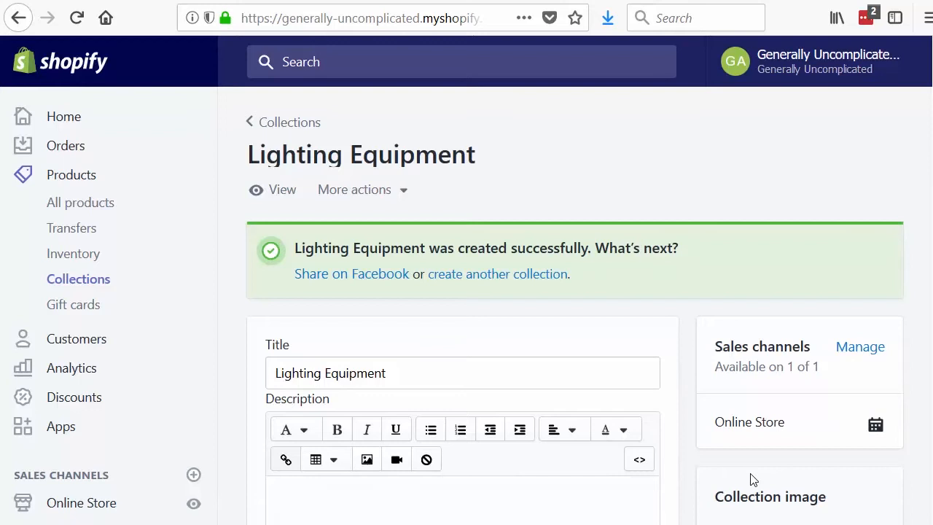
Open the Lighting Equipment collection from the list of collections and go to its products section
click(106, 282)
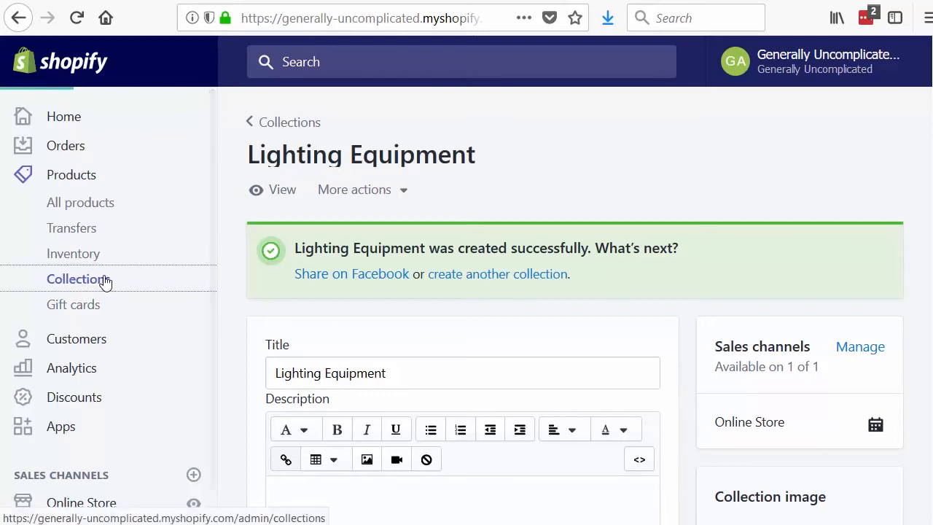
scroll(542, 362, down, 2)
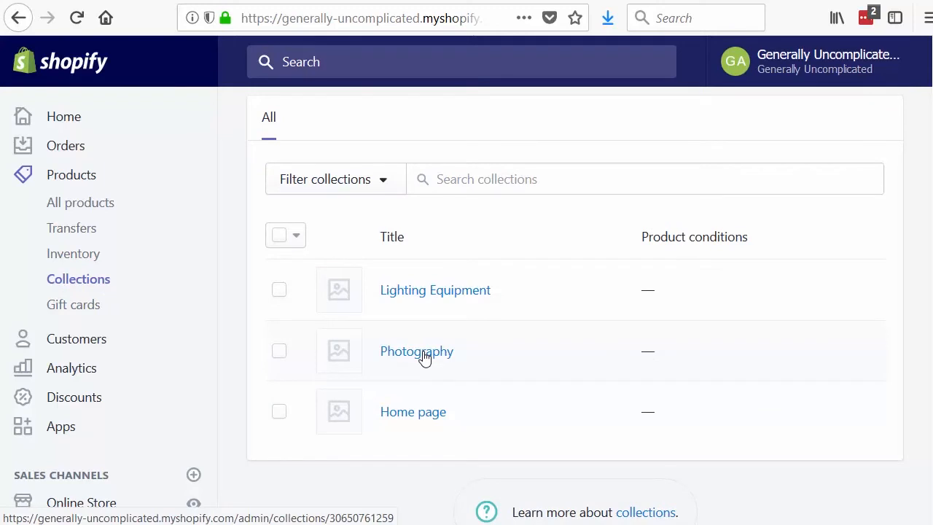
click(432, 289)
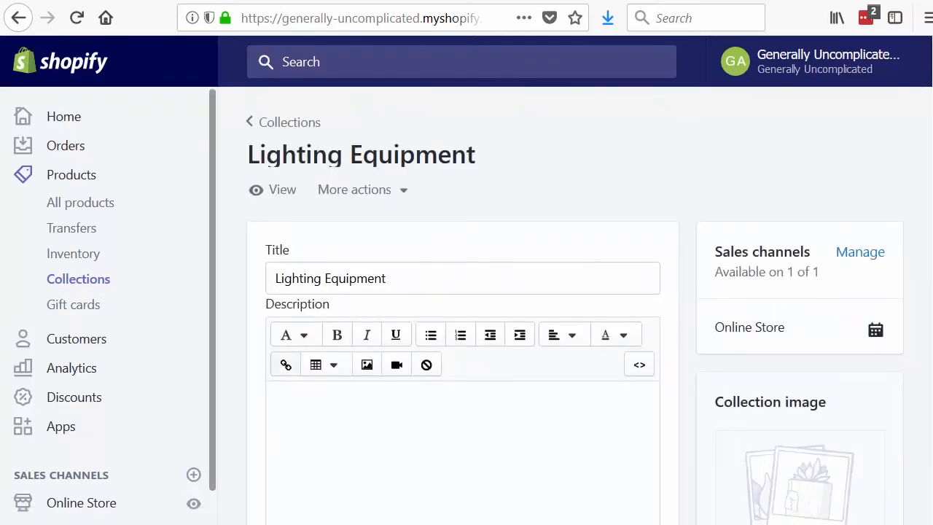
scroll(673, 285, down, 5)
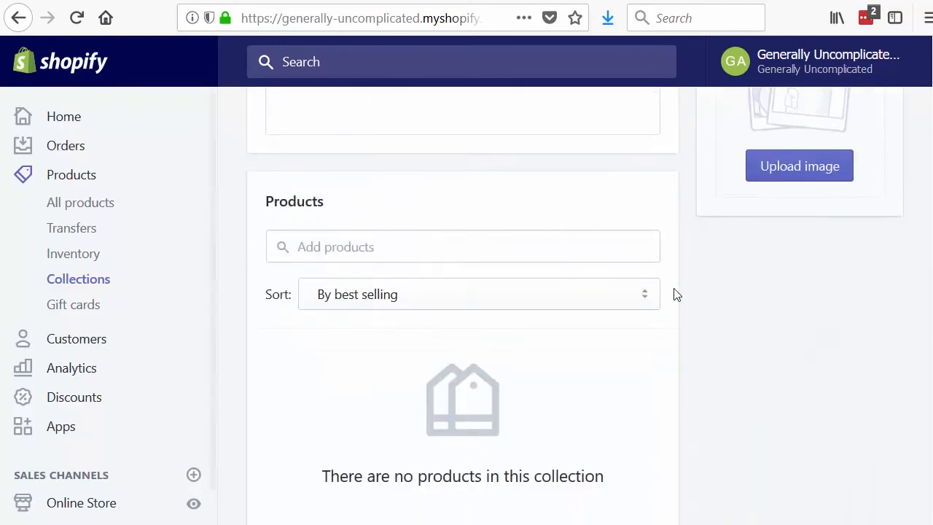
Search for Speedlight and add the Canon Speedlight 430 EX III-RT and Nikon SB-N7 Speedlight flashes to the collection
click(353, 256)
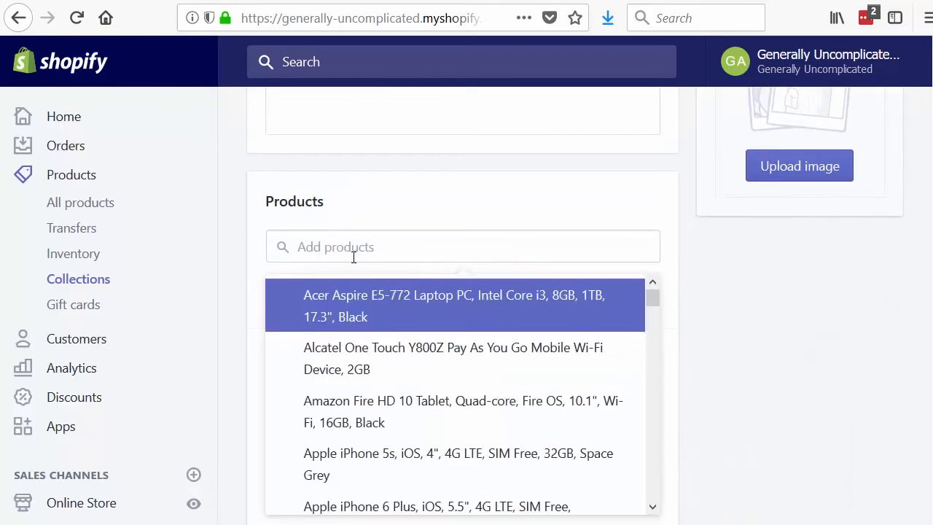
text(Speedlight)
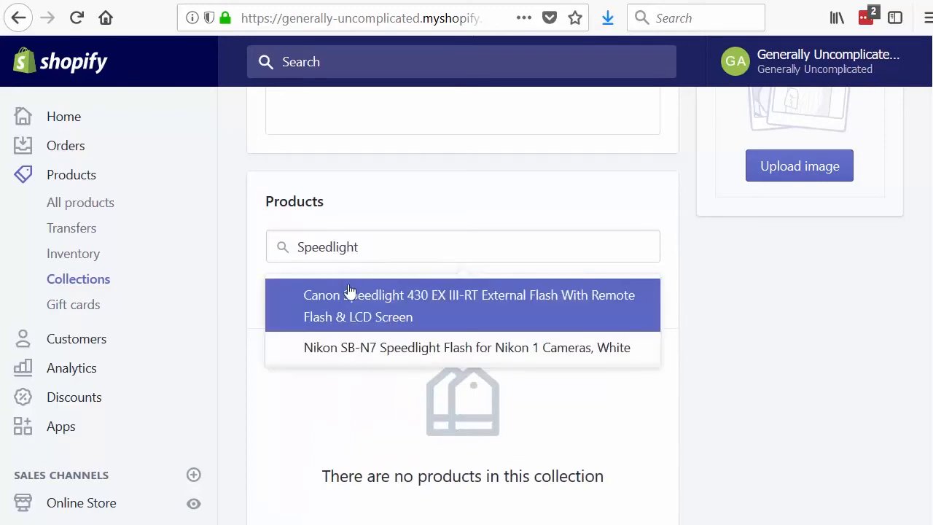
click(350, 293)
click(357, 349)
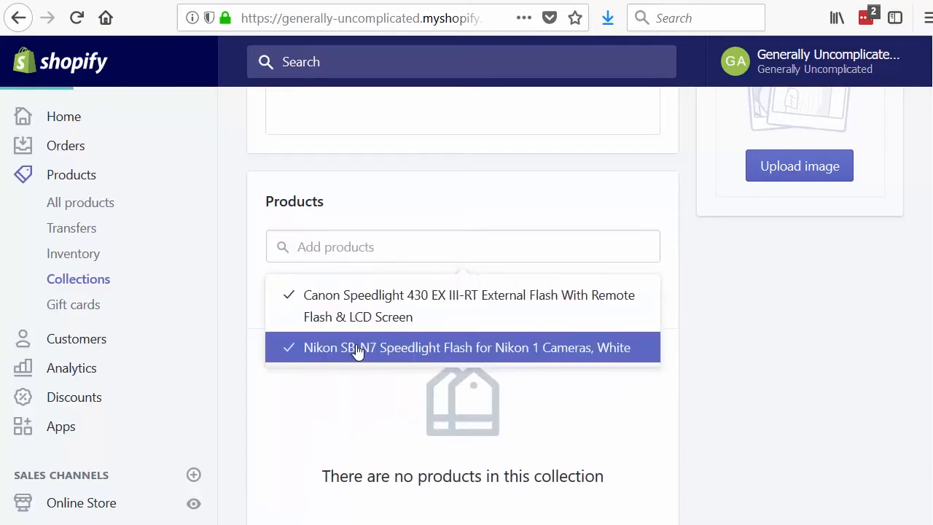
Search for Chrome and add the Studio Chrome Floor Light to the Lighting Equipment collection
click(399, 244)
text(C)
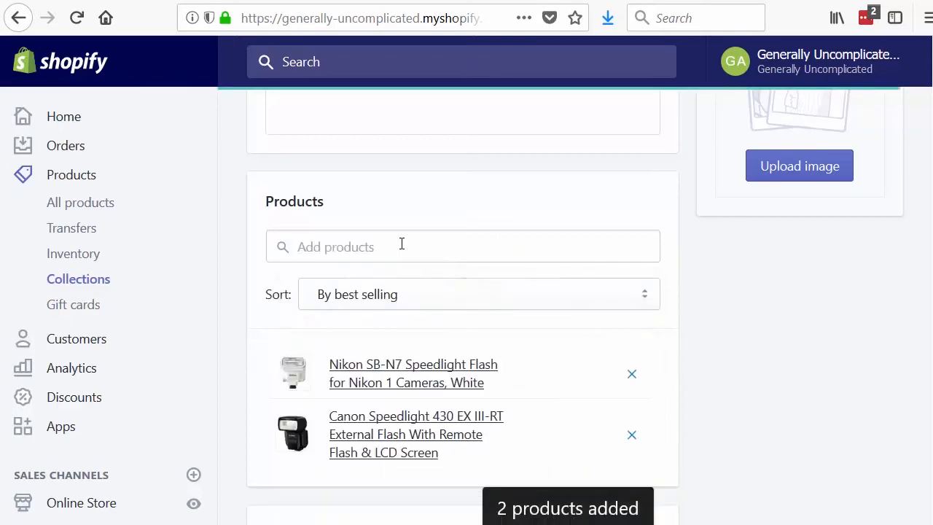
click(402, 243)
text(Chrome)
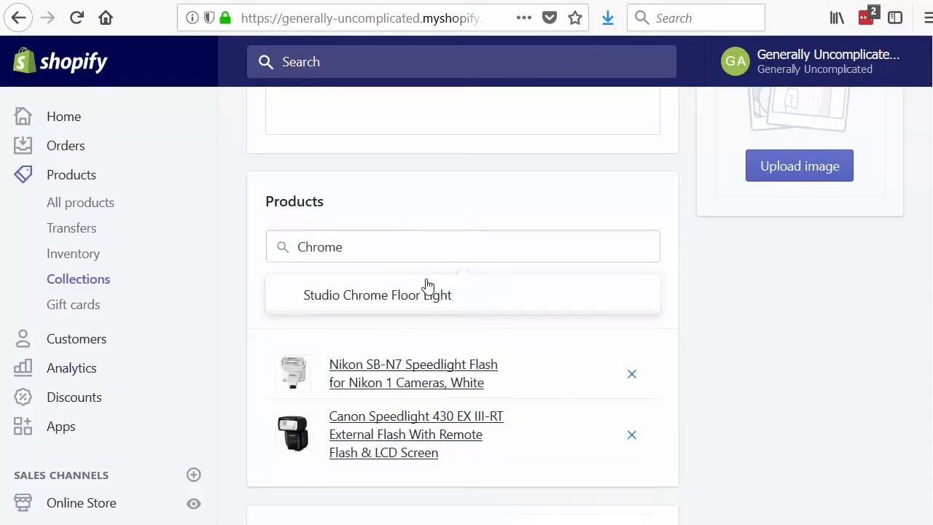
click(403, 295)
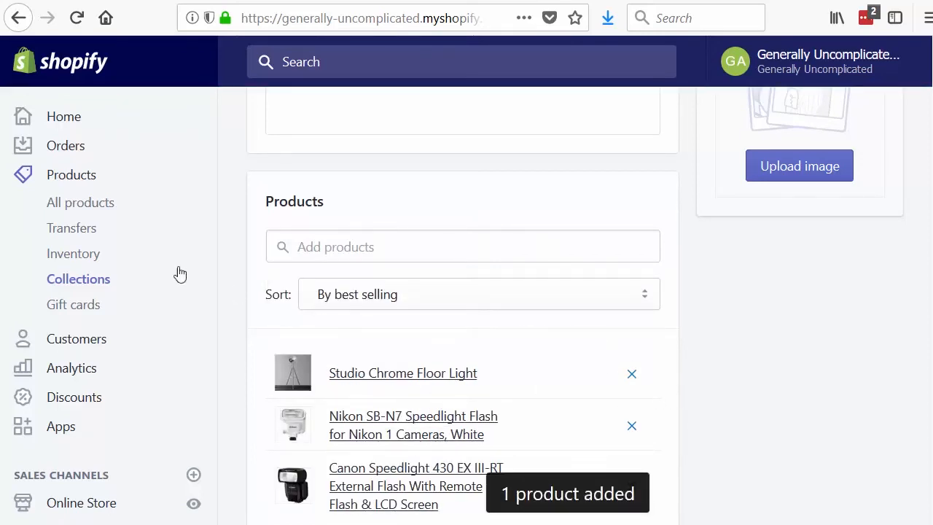
Return to the list of all collections
scroll(639, 333, up, 5)
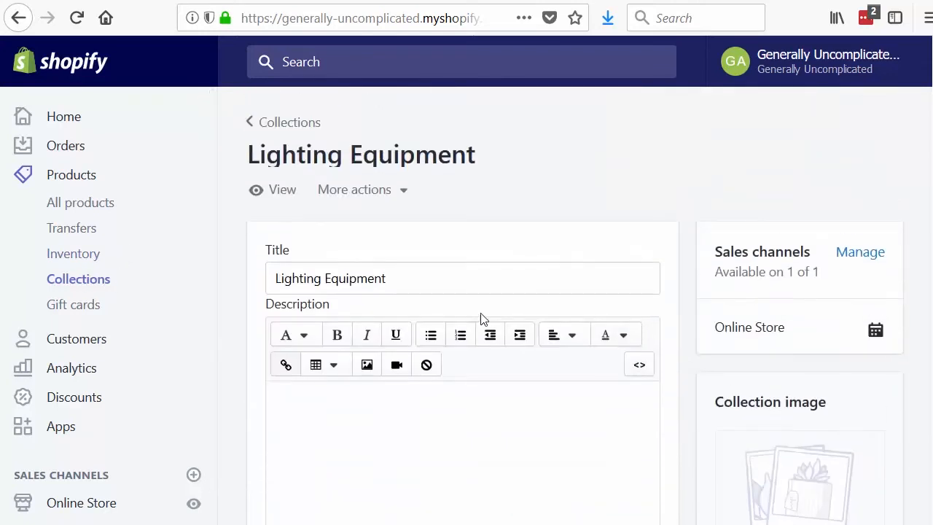
click(84, 287)
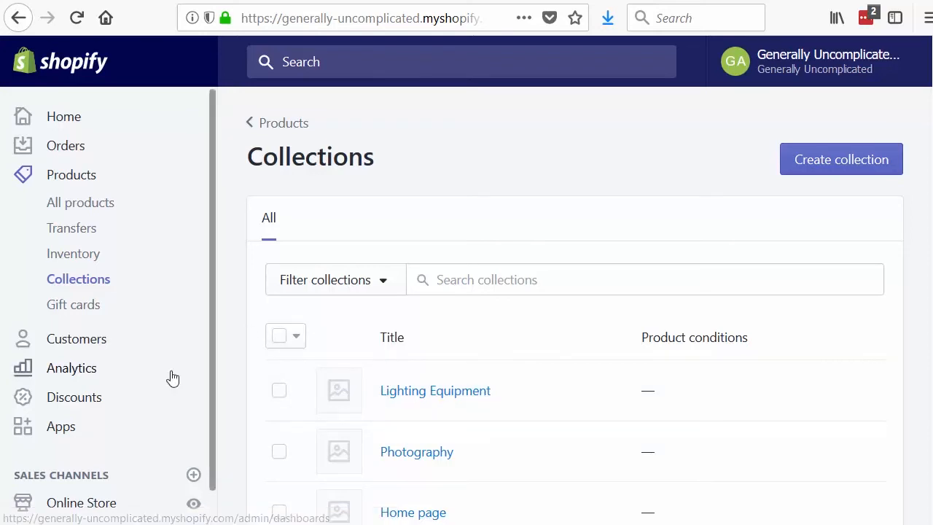
scroll(173, 378, down, 1)
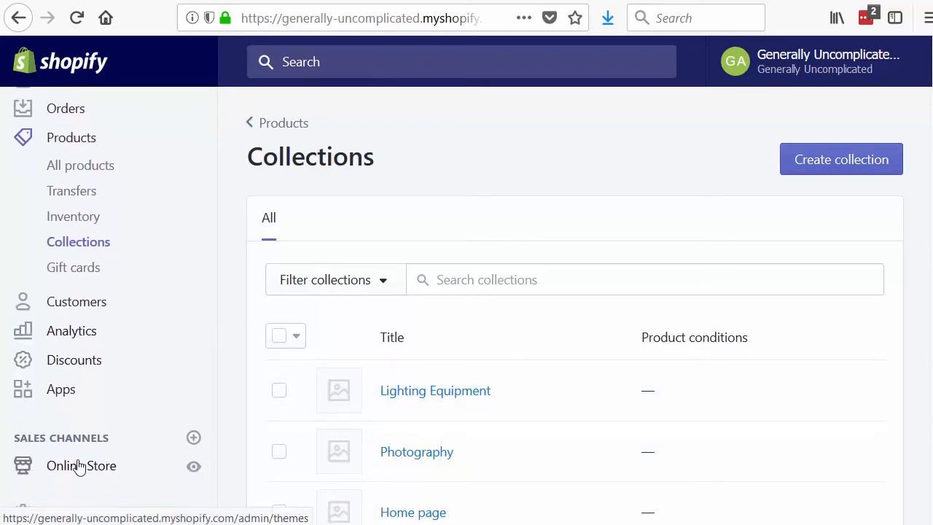
Open the online store's Navigation settings and go to its list of menus
click(79, 466)
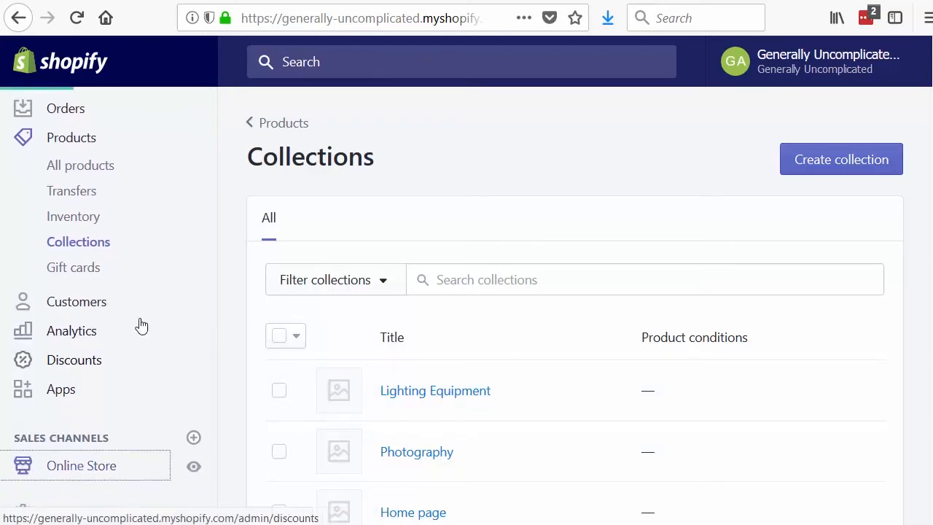
scroll(135, 365, down, 1)
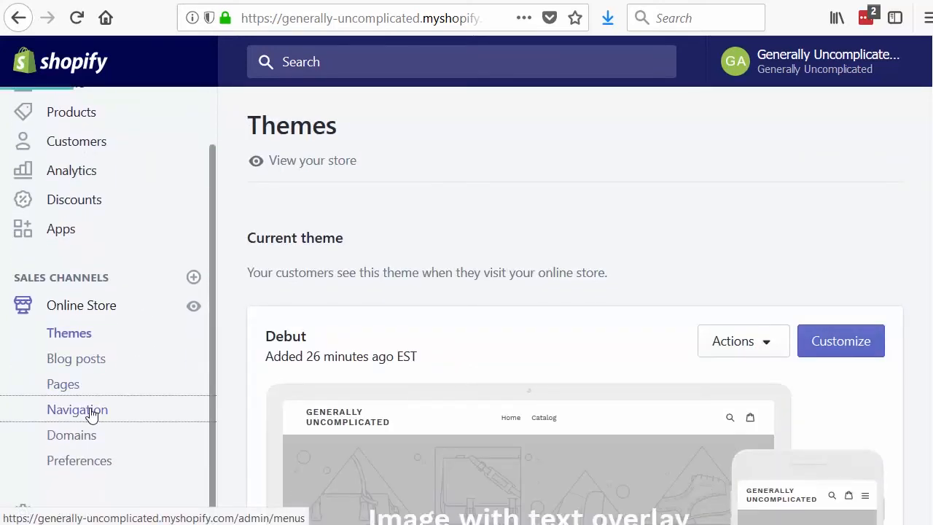
click(88, 411)
scroll(605, 374, down, 3)
scroll(604, 375, up, 3)
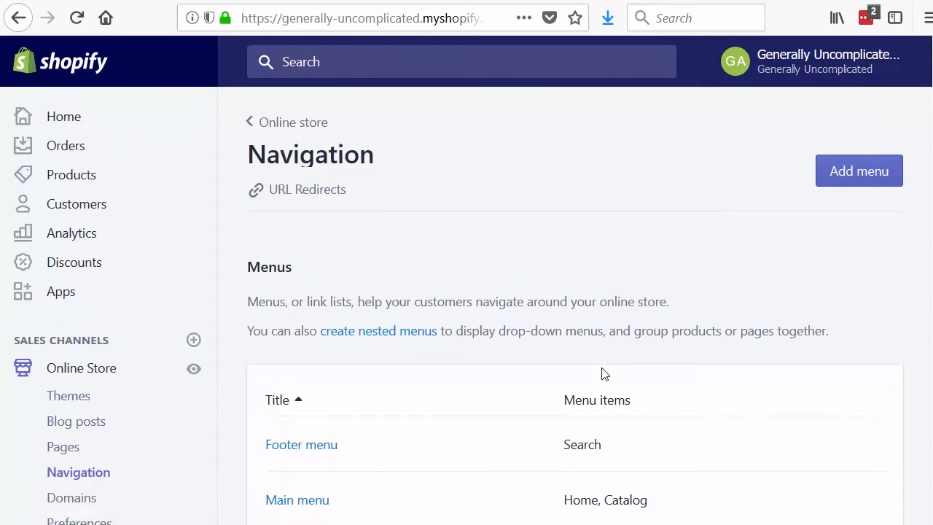
scroll(605, 375, down, 3)
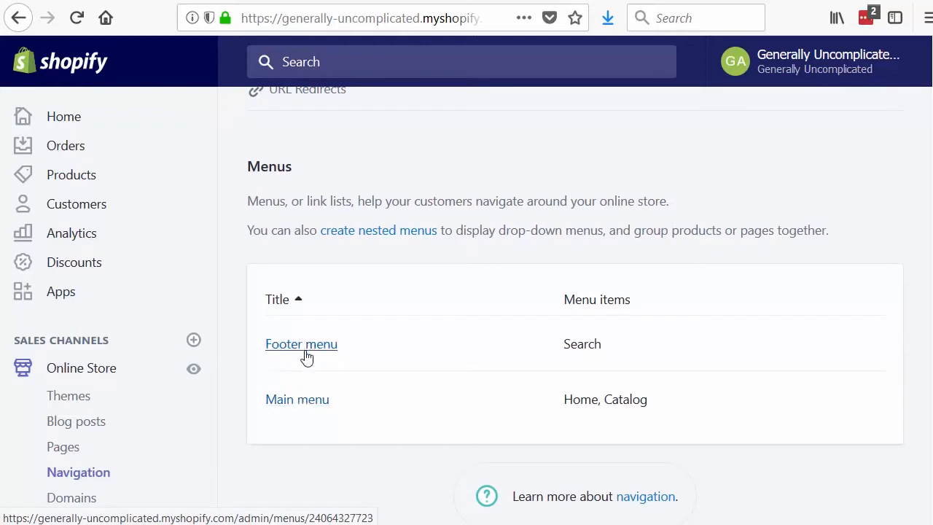
View the live storefront and examine its header navigation and footer menu
click(193, 371)
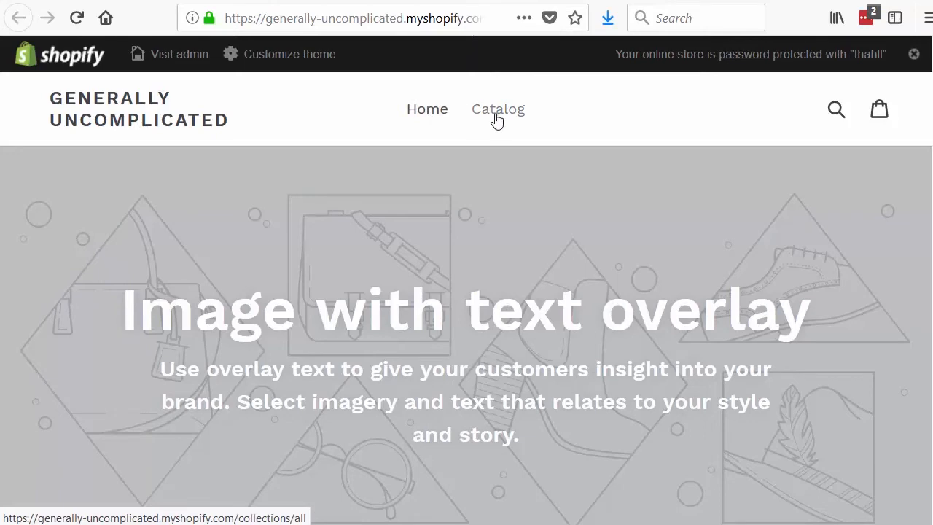
scroll(542, 302, down, 20)
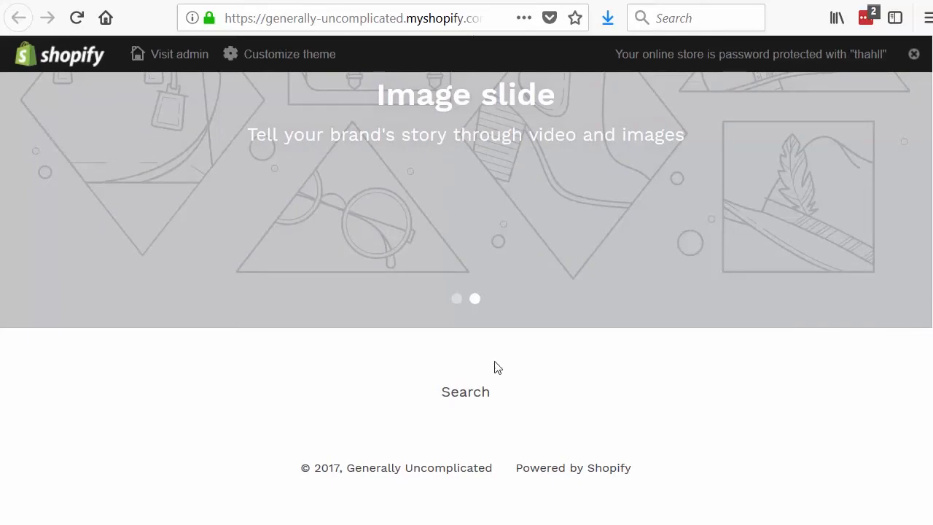
scroll(490, 400, up, 10)
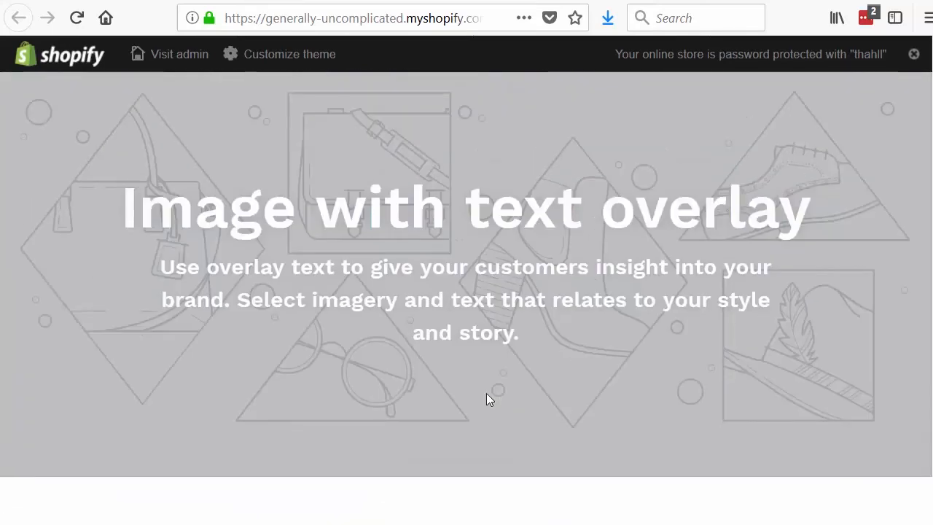
scroll(487, 400, up, 2)
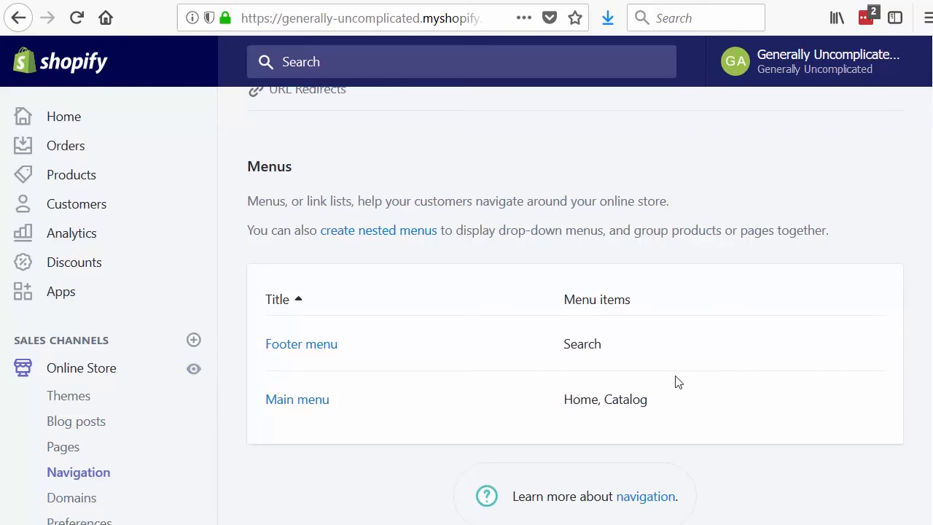
Open the Main menu and add a menu item named Photography that links to the Photography collection
click(298, 402)
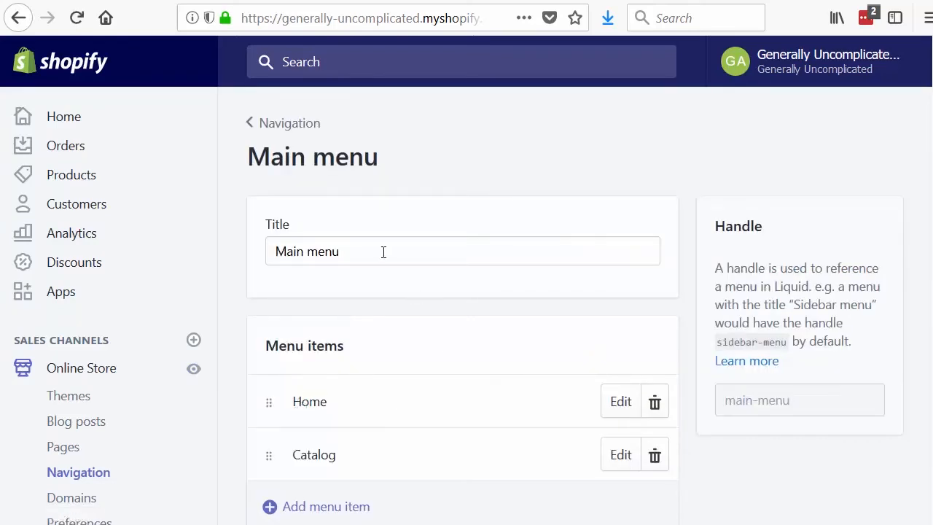
scroll(383, 266, down, 3)
click(350, 421)
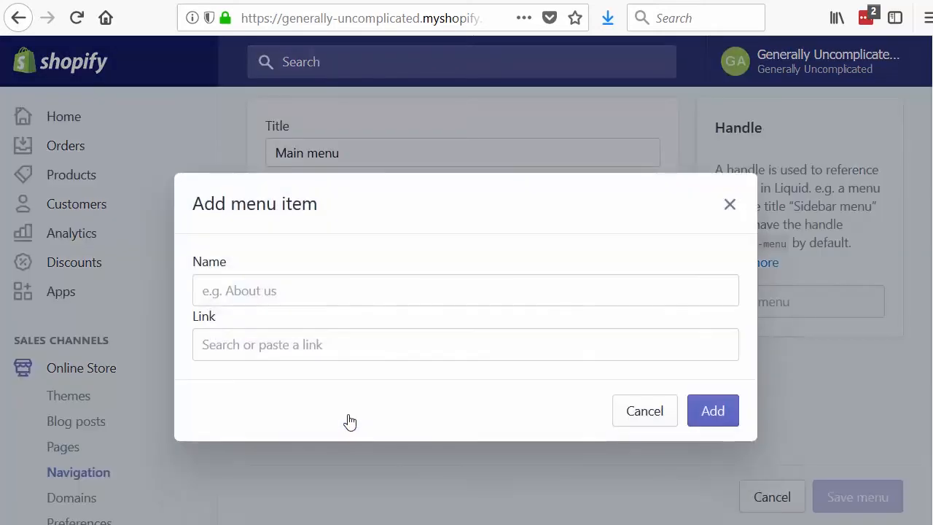
click(319, 290)
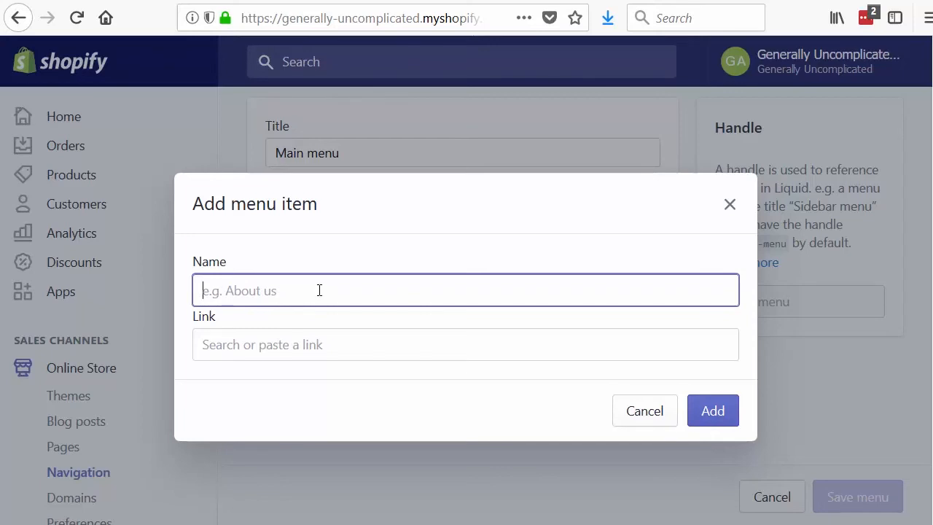
text(Photography)
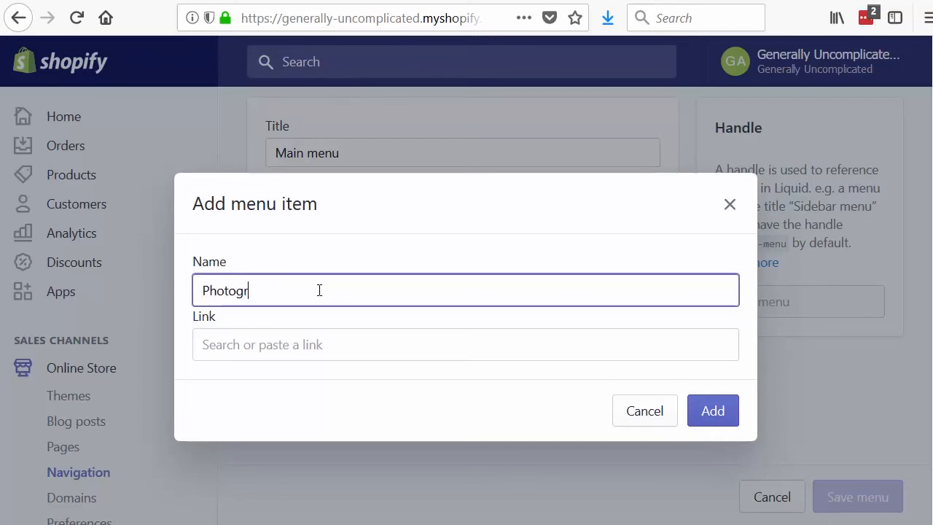
click(327, 350)
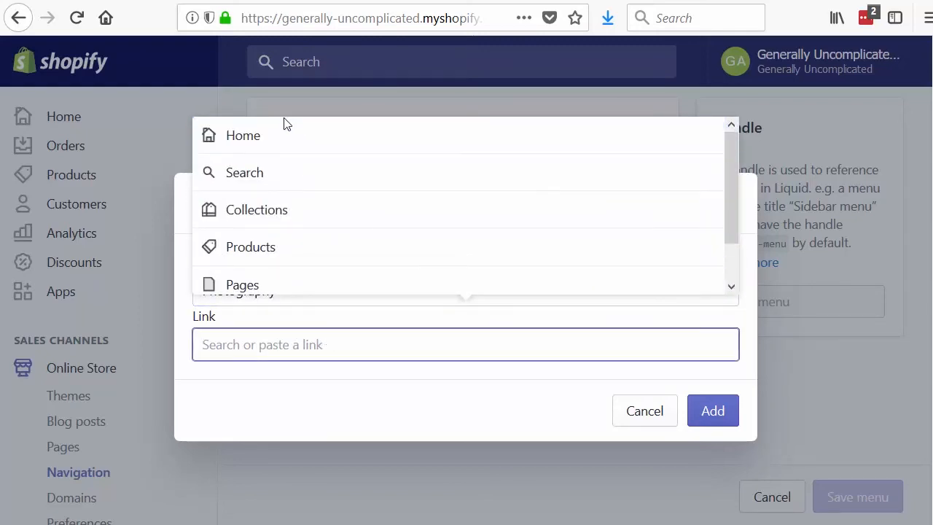
click(280, 218)
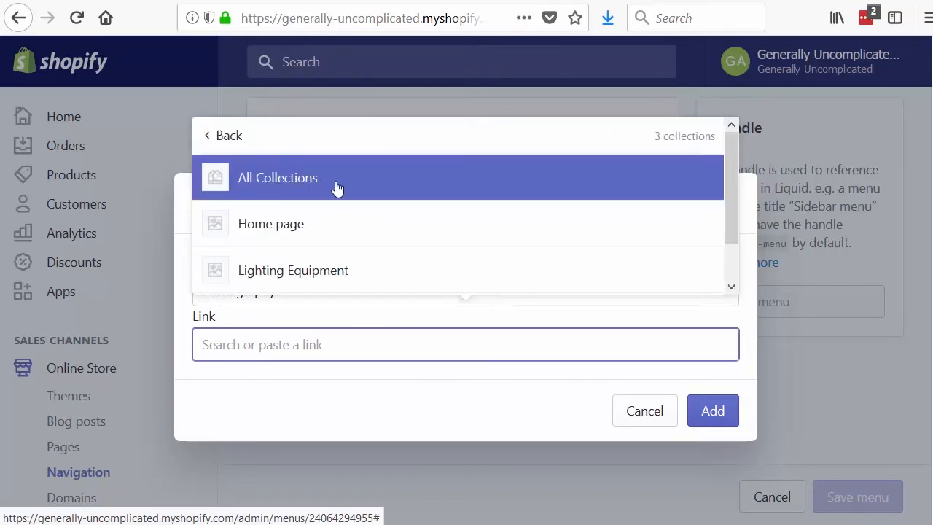
scroll(501, 222, down, 2)
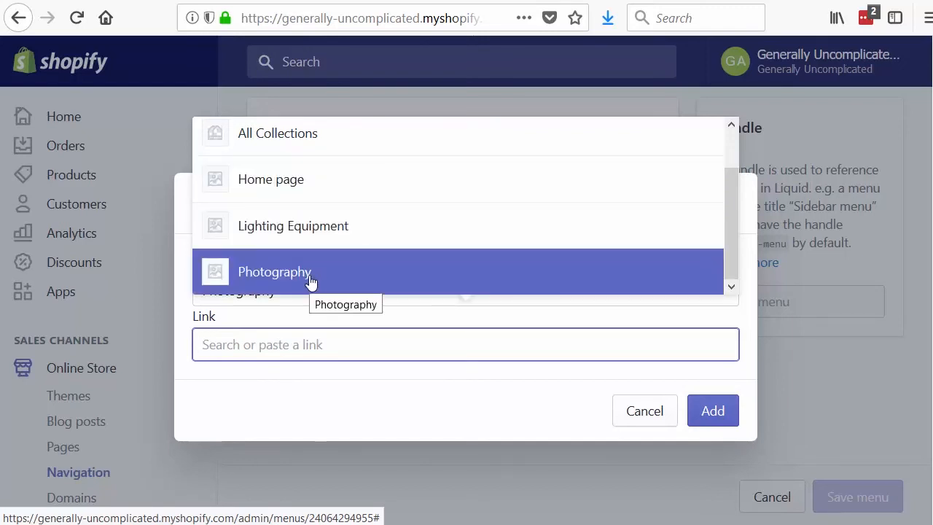
click(270, 275)
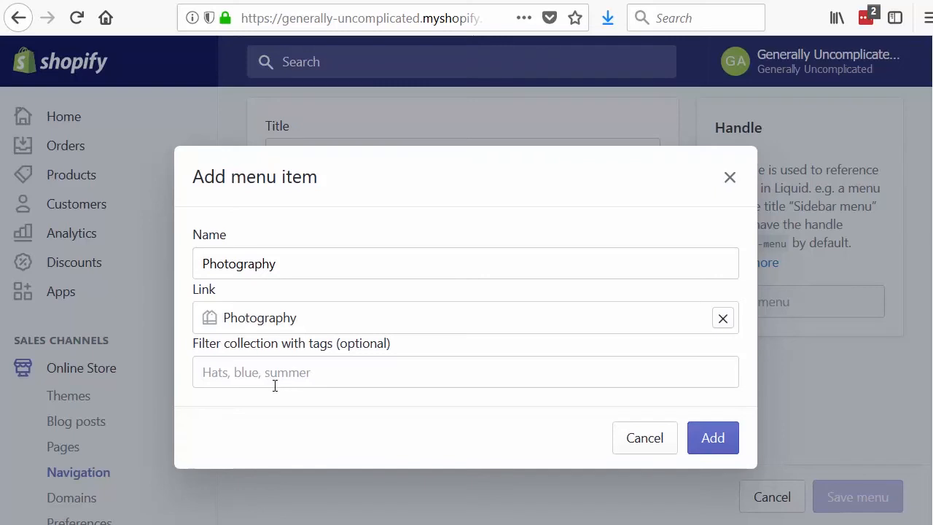
click(719, 443)
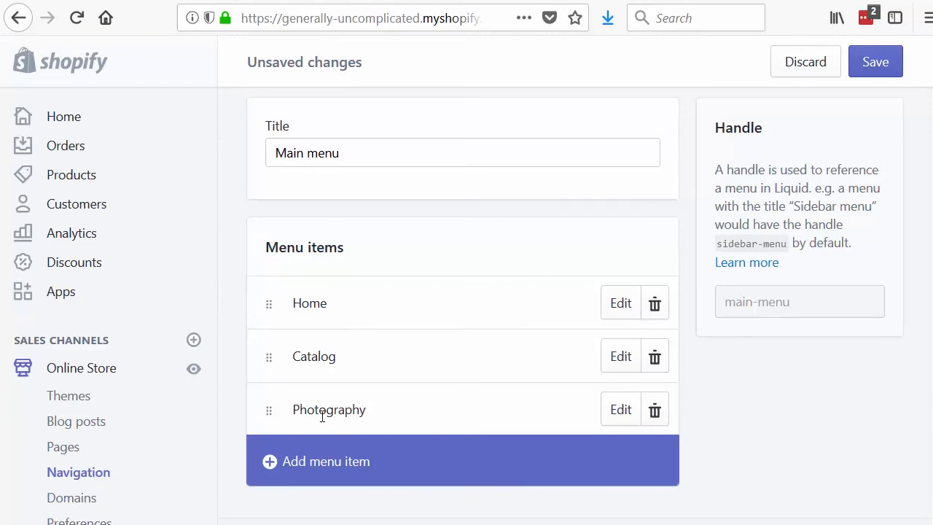
Add a menu item named Technology to the main menu, linked to the Home page
click(330, 466)
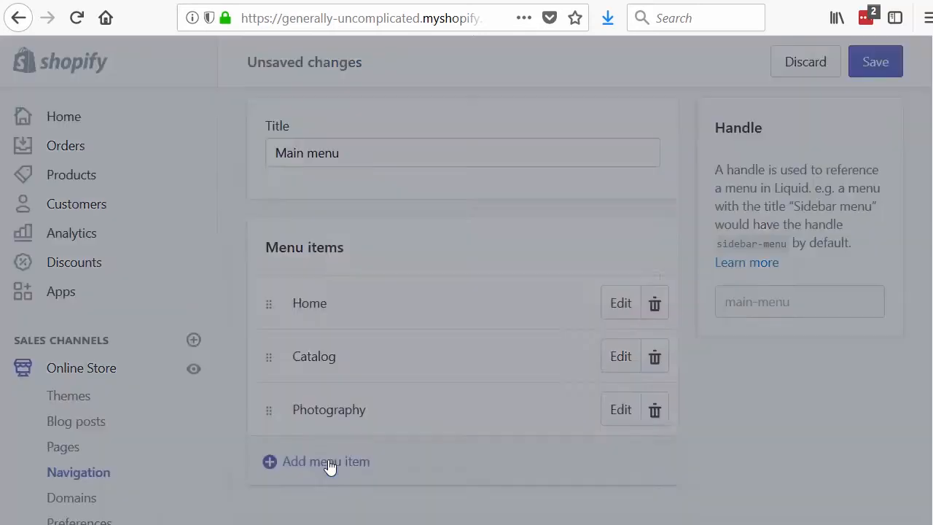
click(320, 297)
text(Technology)
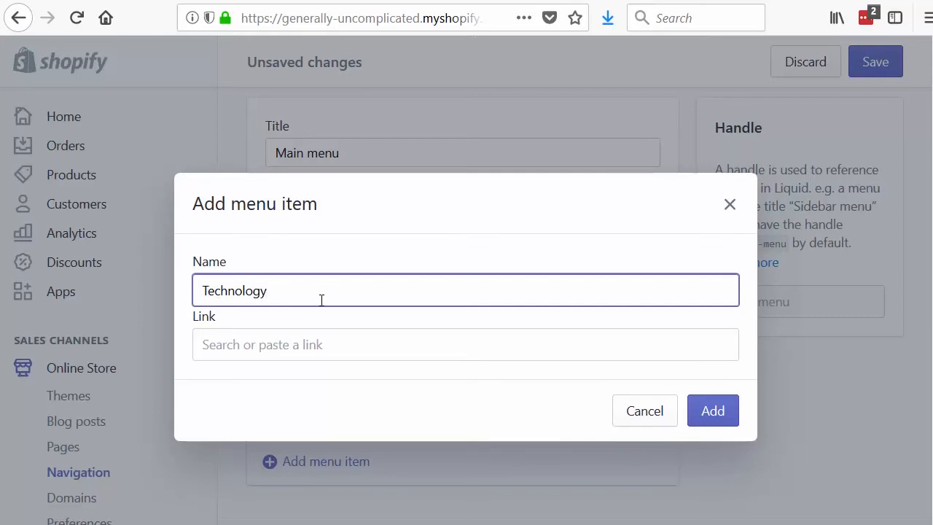
click(721, 414)
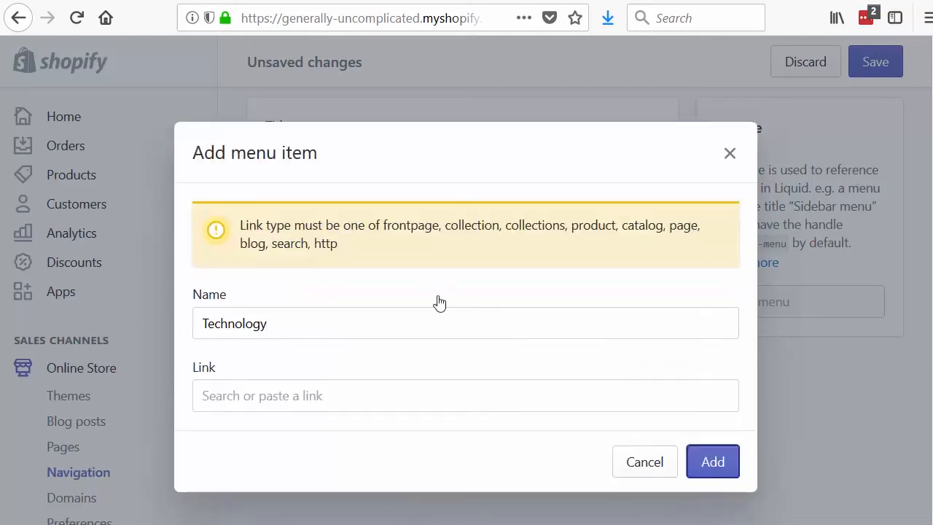
click(298, 394)
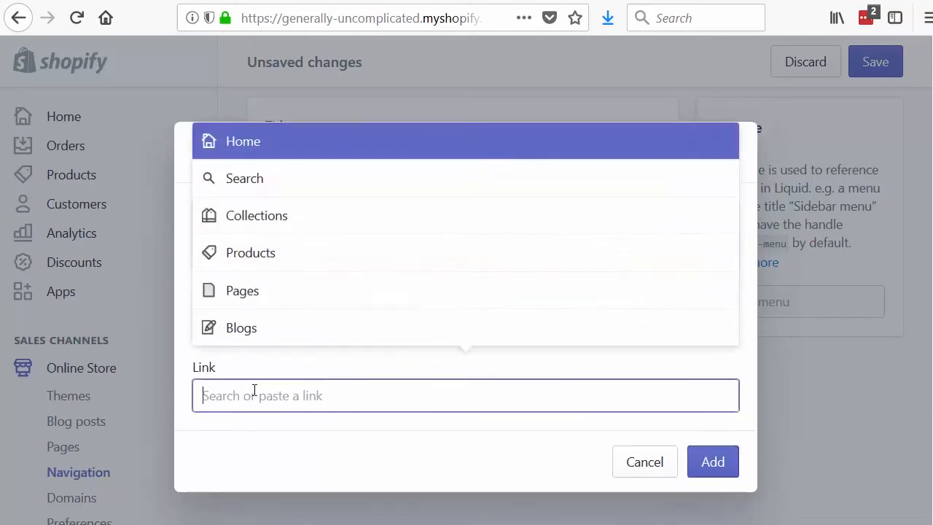
click(278, 142)
click(714, 464)
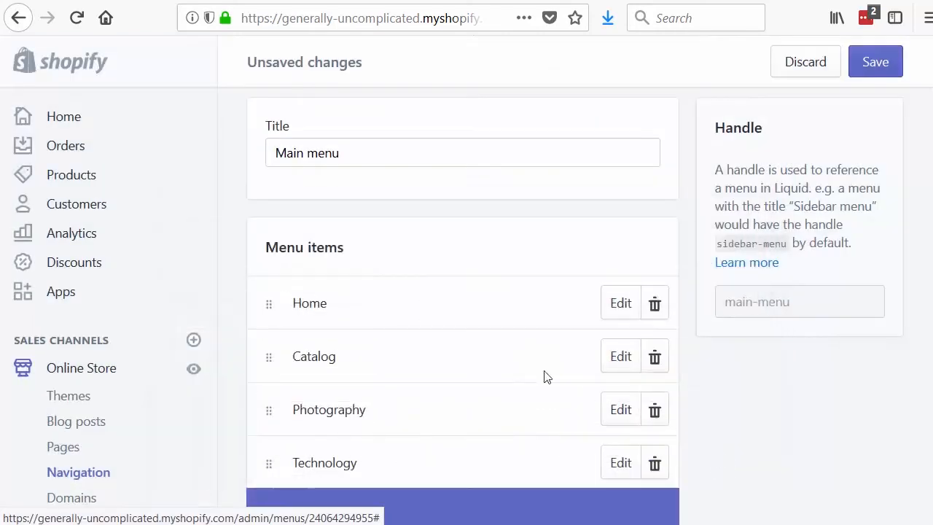
Add a menu item named Film and TV to the main menu, linked to Home
scroll(317, 414, down, 2)
click(317, 409)
click(321, 296)
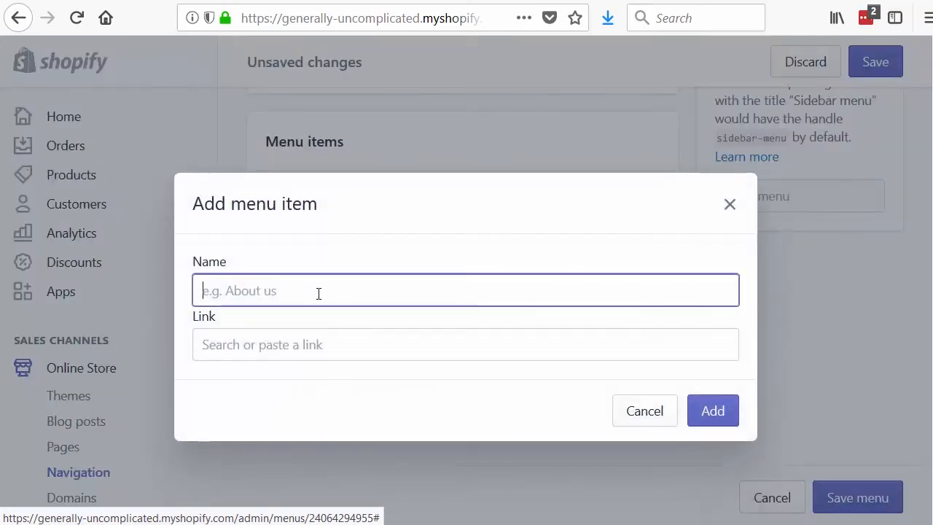
text(Film and TV)
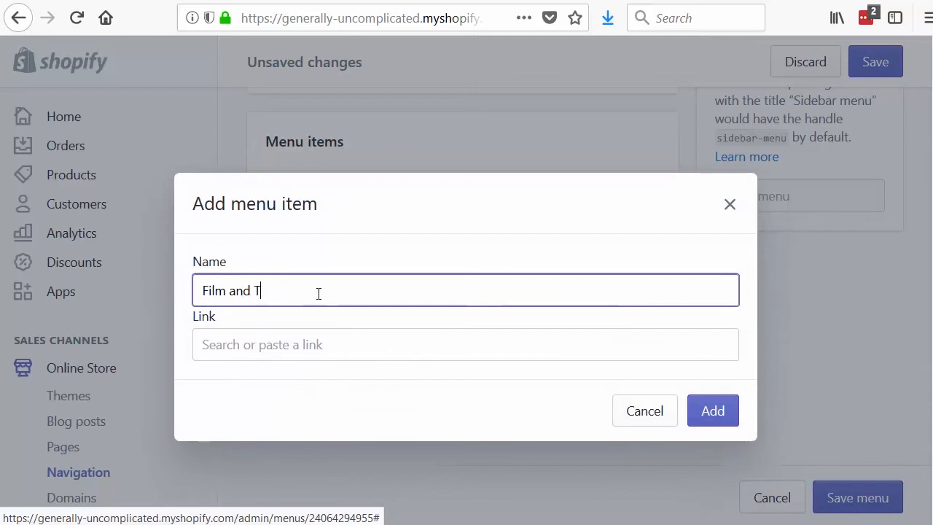
click(345, 344)
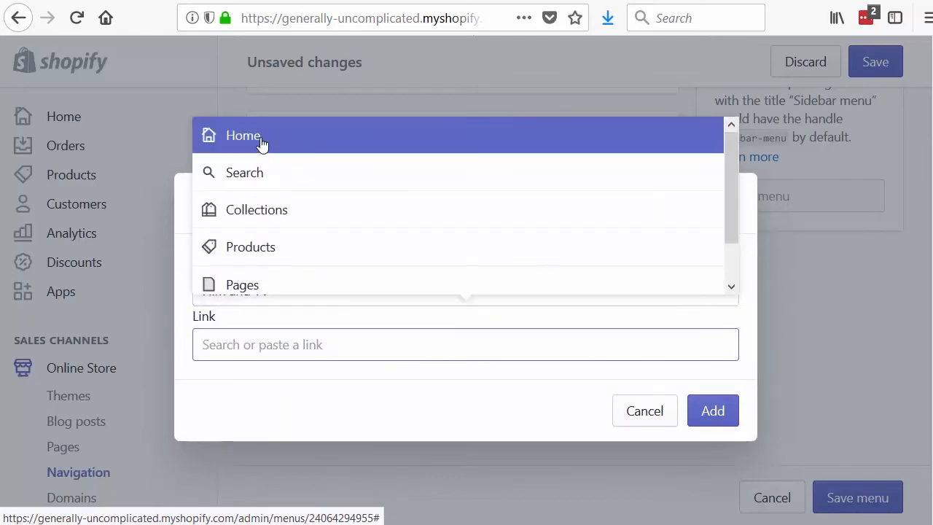
click(261, 139)
click(712, 411)
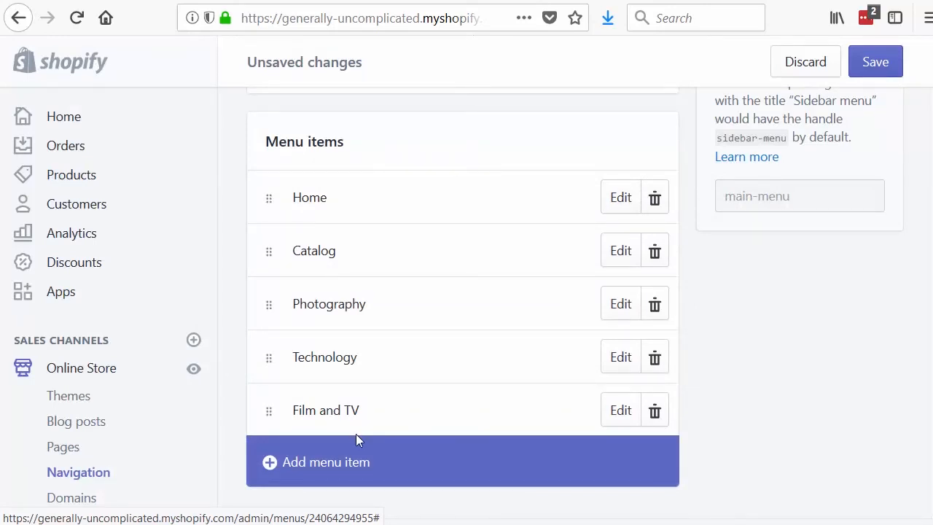
Add a menu item named Home Audio, with a capital A, to the main menu and link it to Home
click(333, 464)
click(293, 292)
text(Home audio)
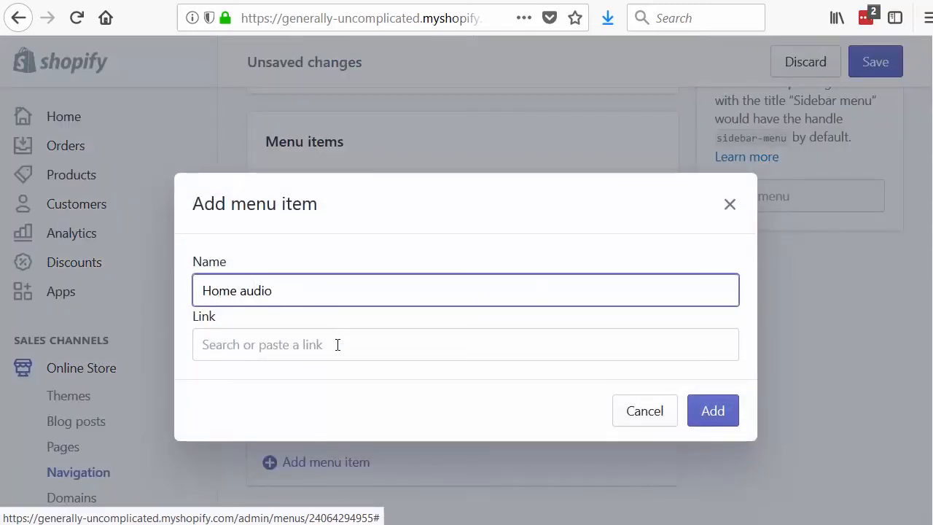
click(326, 355)
click(297, 141)
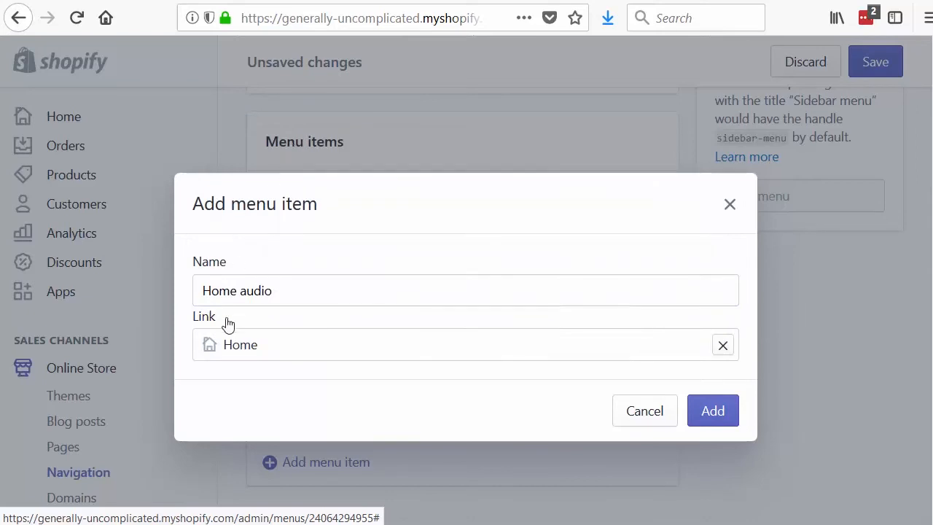
click(248, 290)
key(shift+Left)
text(A)
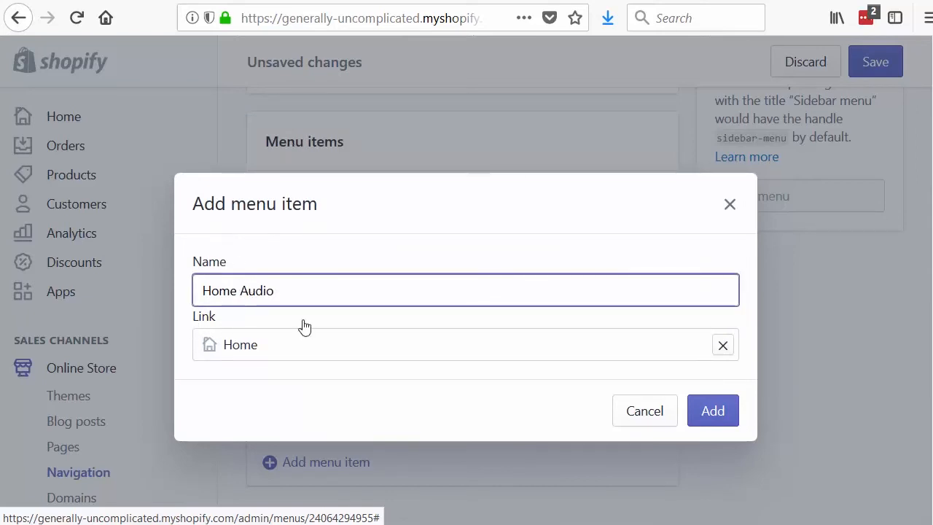
click(722, 416)
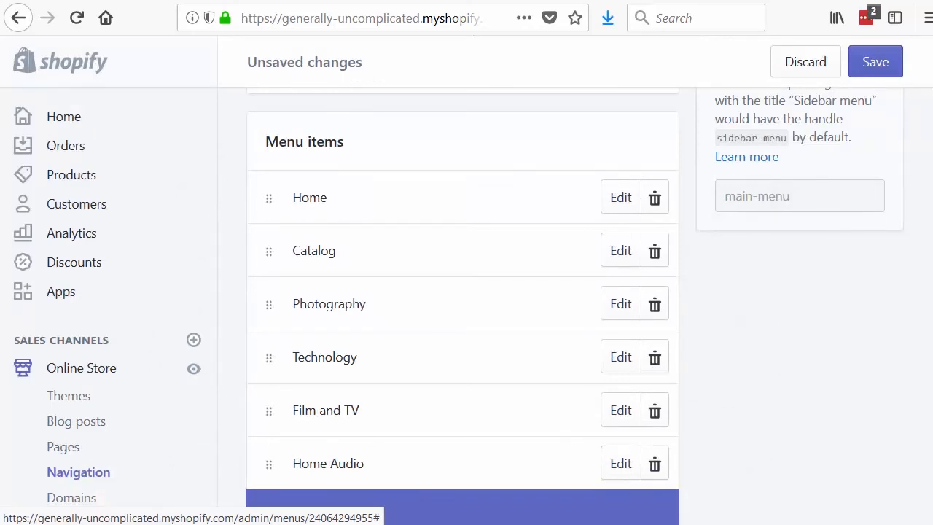
Remove the Catalog item from the main menu, saving the menu changes, and refresh the storefront to check its navigation
click(653, 252)
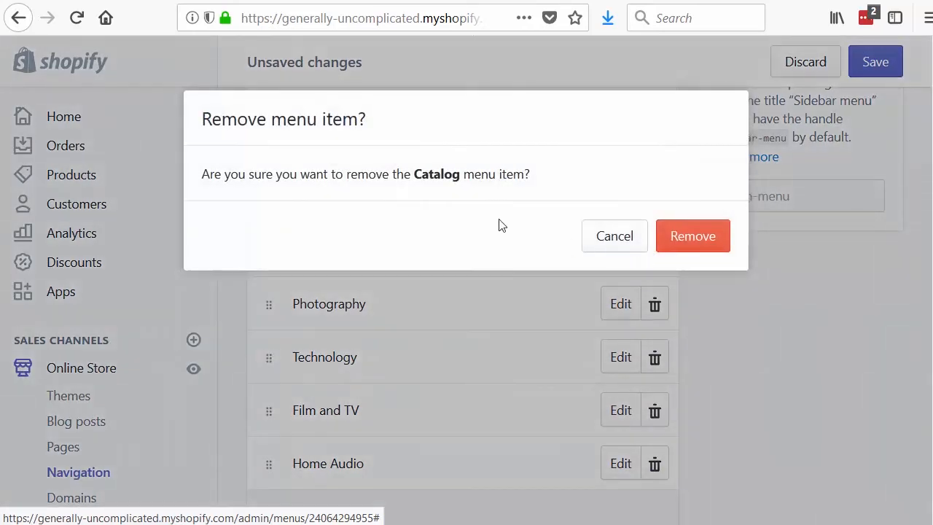
click(688, 235)
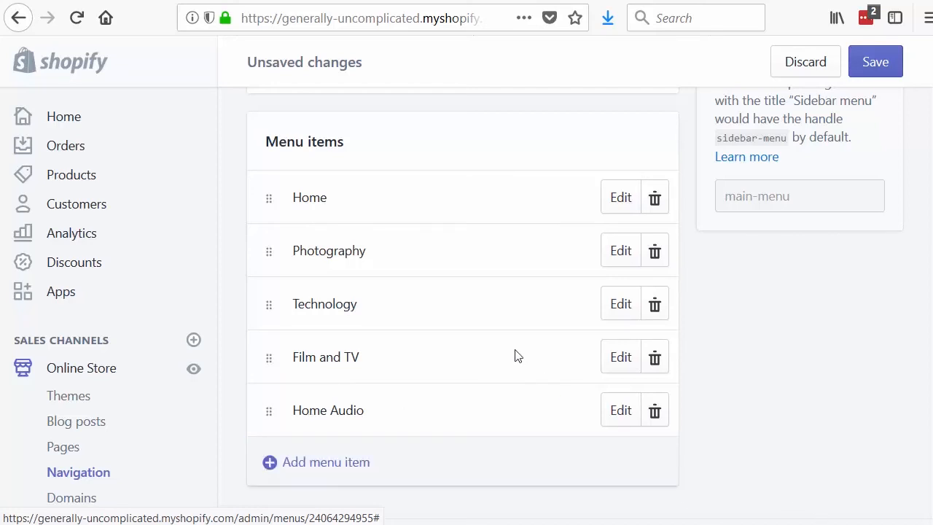
scroll(560, 312, up, 5)
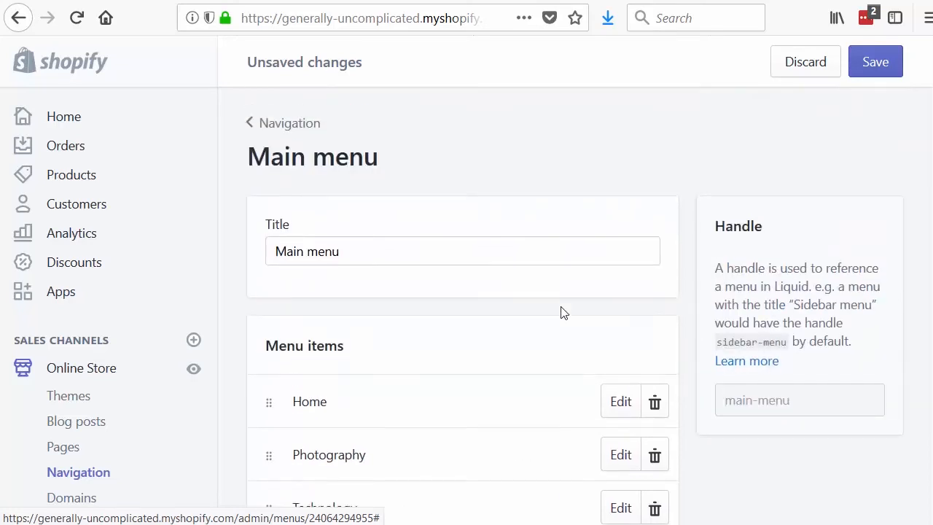
click(878, 67)
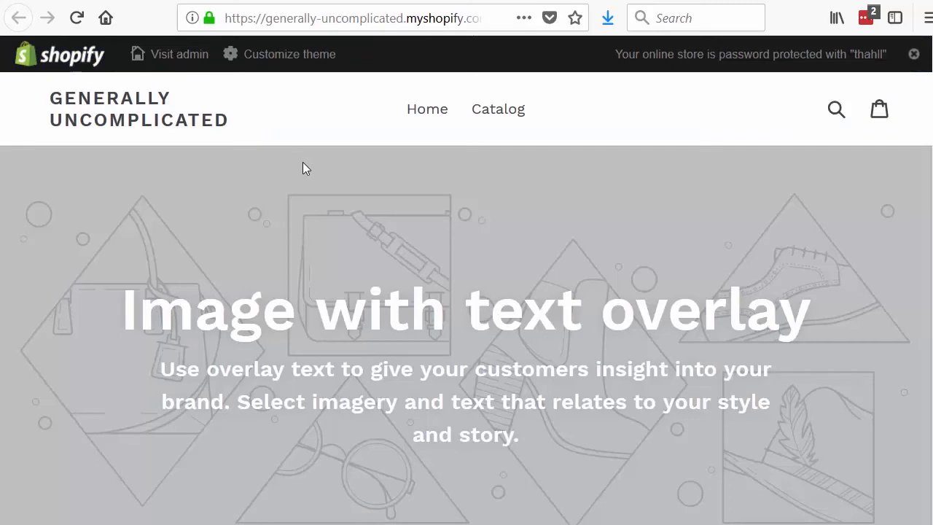
key(F5)
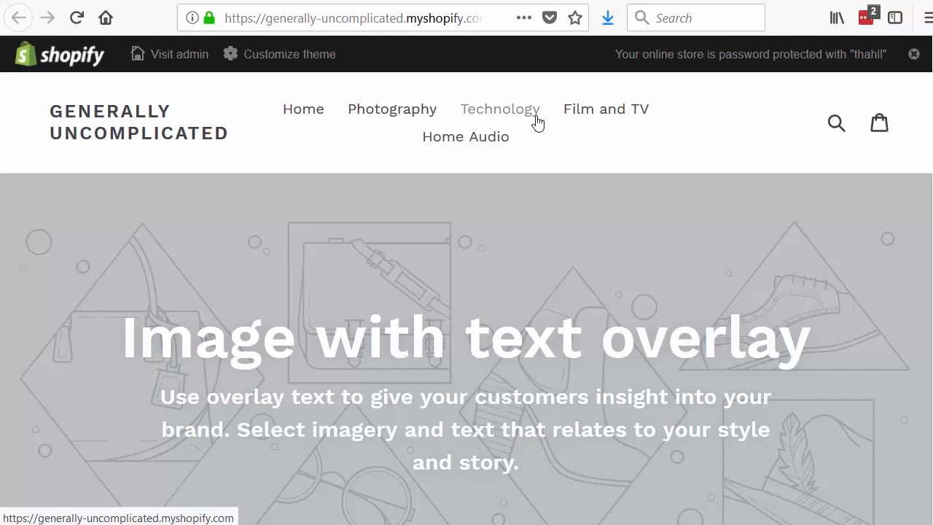
Open the Photography page from the storefront navigation and look through the products listed in the collection
click(397, 117)
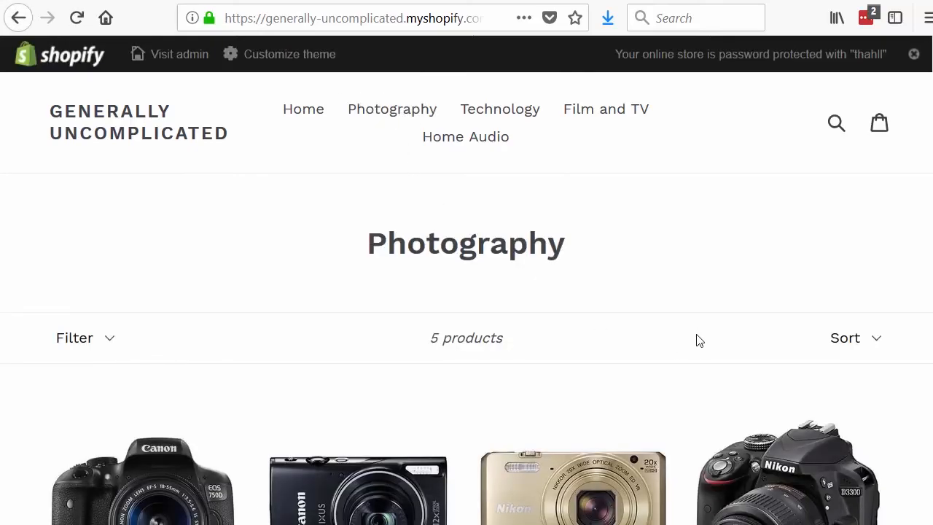
scroll(698, 341, down, 2)
scroll(698, 341, down, 10)
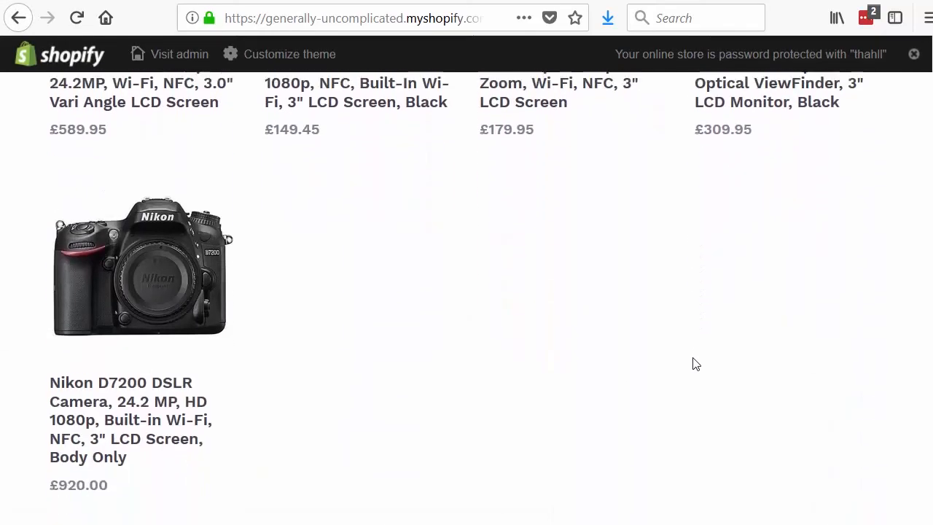
scroll(693, 364, up, 12)
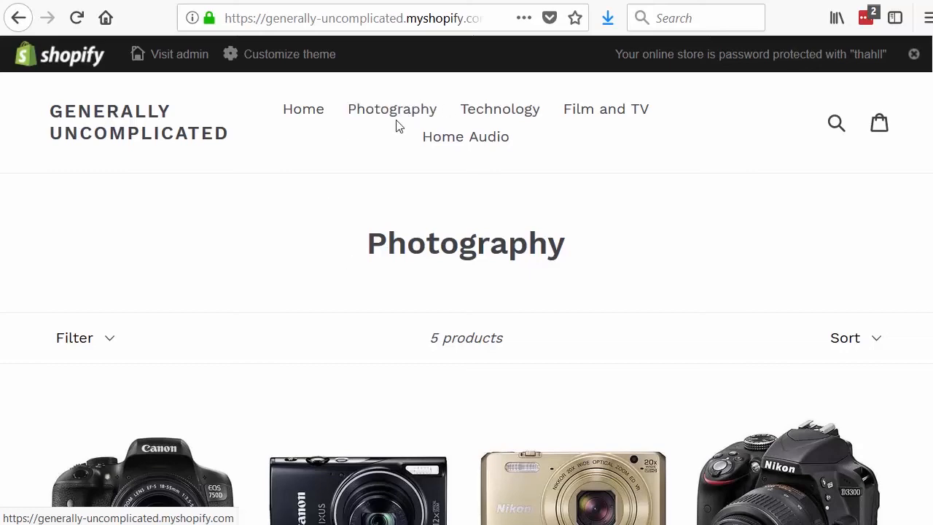
scroll(644, 418, down, 1)
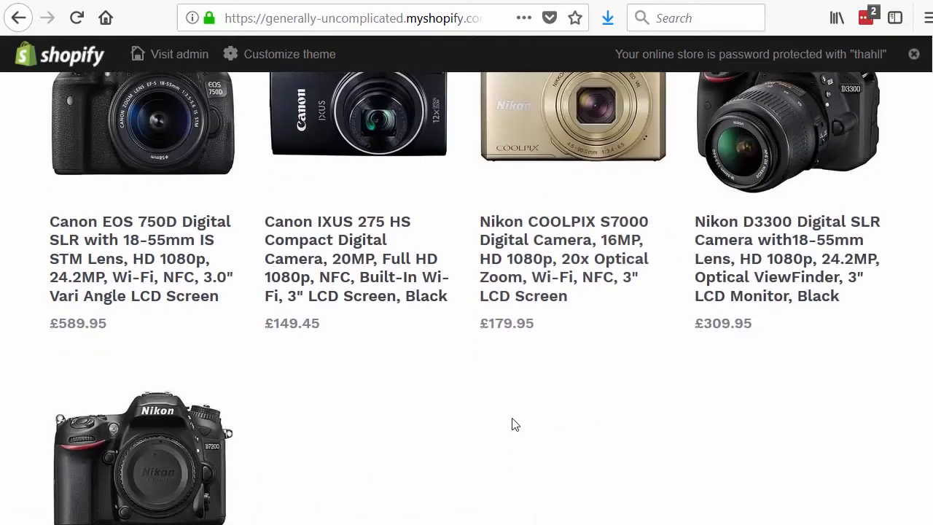
scroll(513, 423, up, 5)
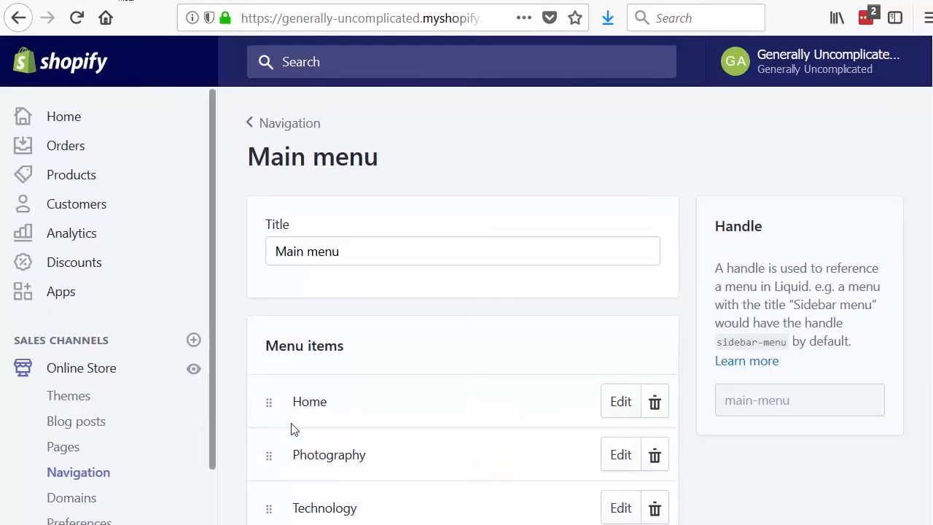
Add a menu item named Lighting equipment to the main menu, linked to the Lighting Equipment collection
scroll(386, 359, down, 3)
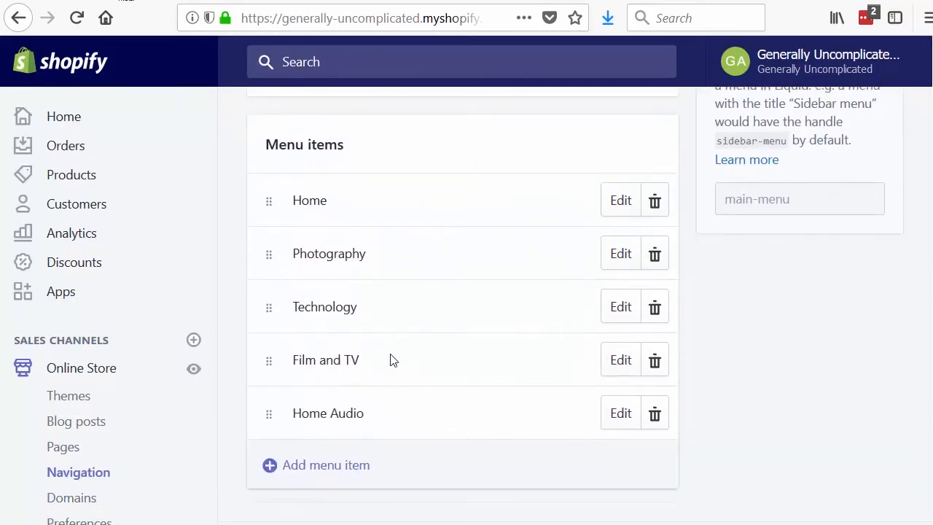
click(323, 474)
click(296, 296)
text(Lighting)
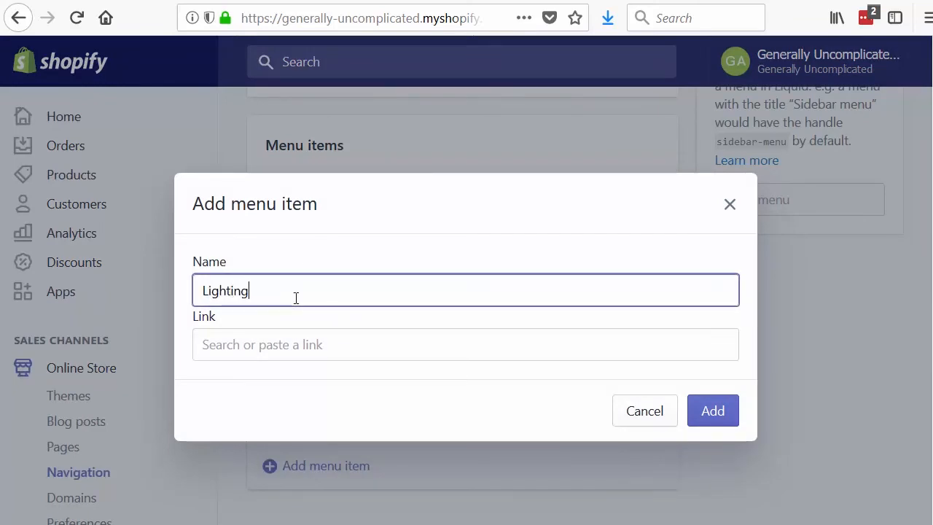
text( equipment)
click(355, 336)
click(277, 216)
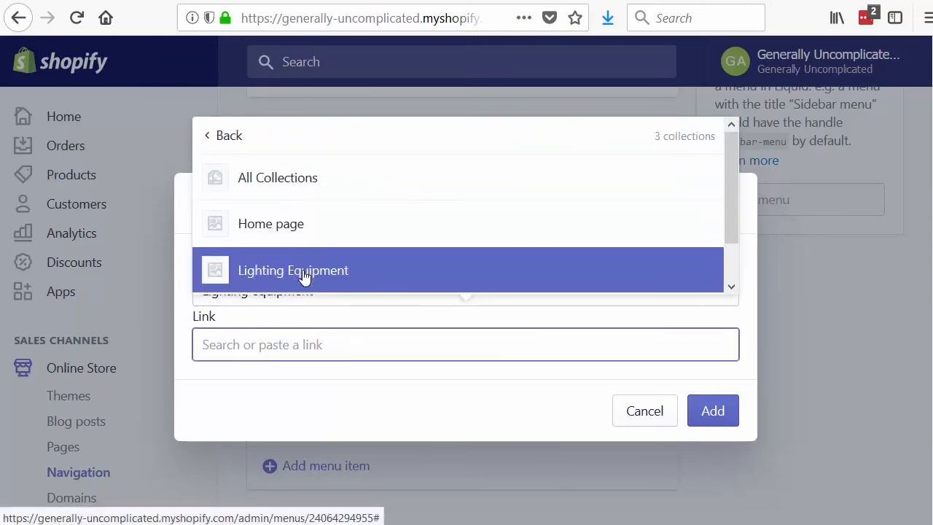
click(304, 272)
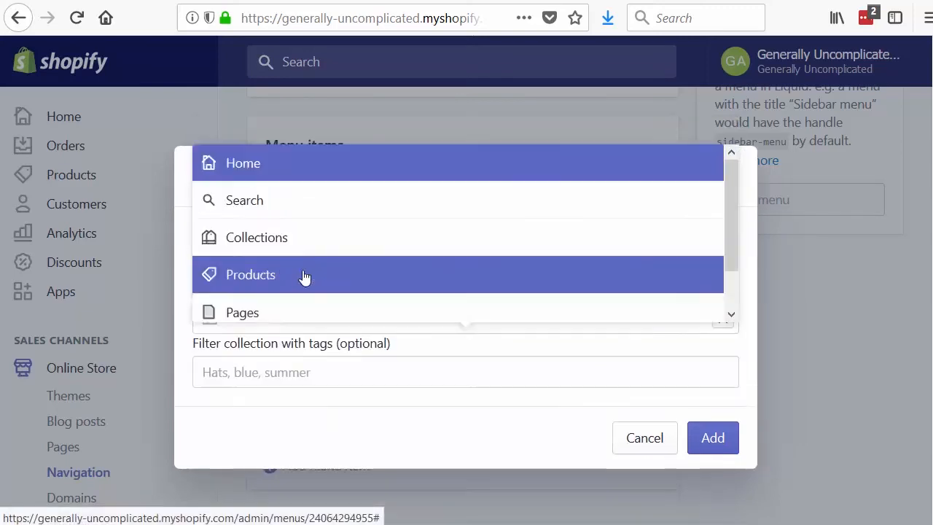
click(713, 442)
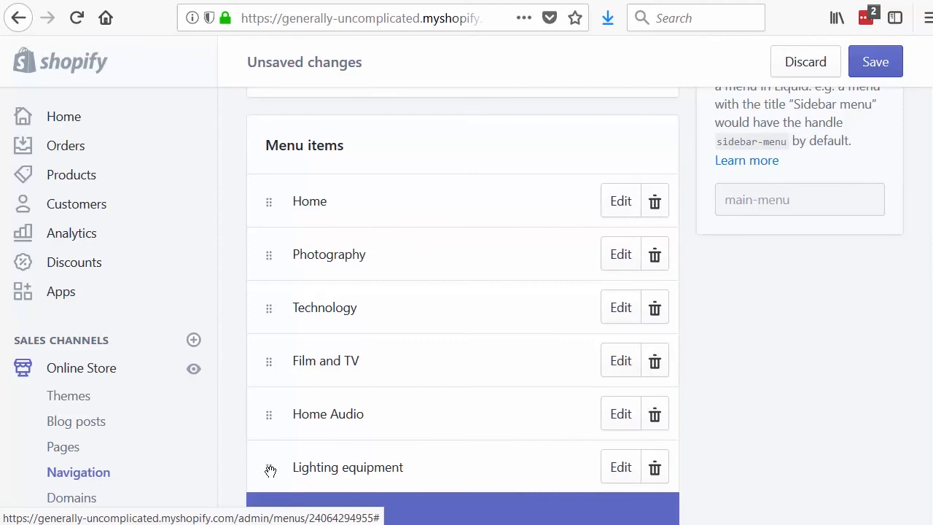
Move the Lighting equipment item up the main menu and nest it under Photography
drag(270, 471, 274, 290)
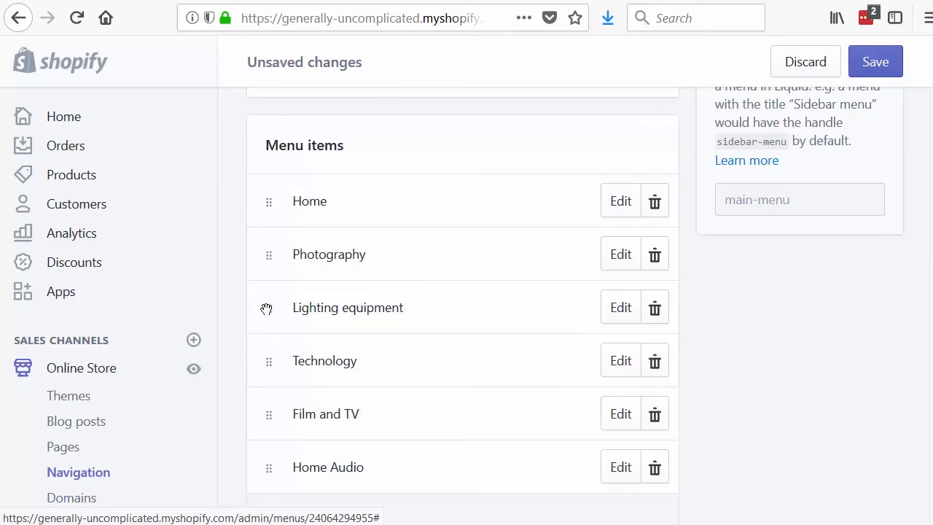
drag(268, 308, 279, 280)
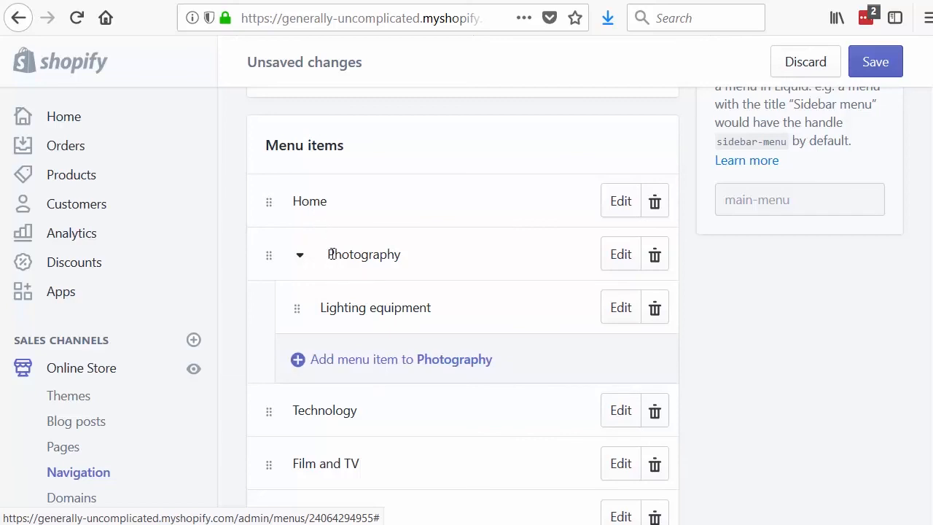
scroll(299, 395, down, 3)
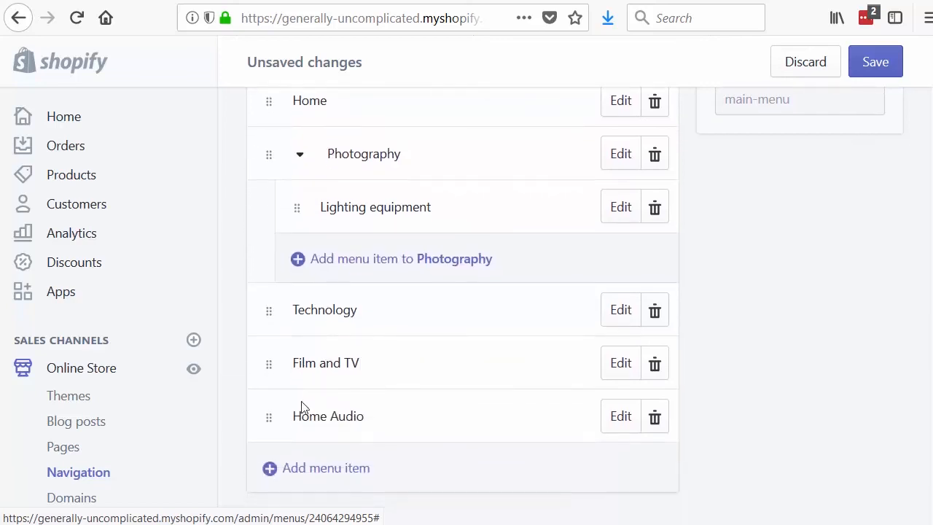
scroll(387, 211, up, 3)
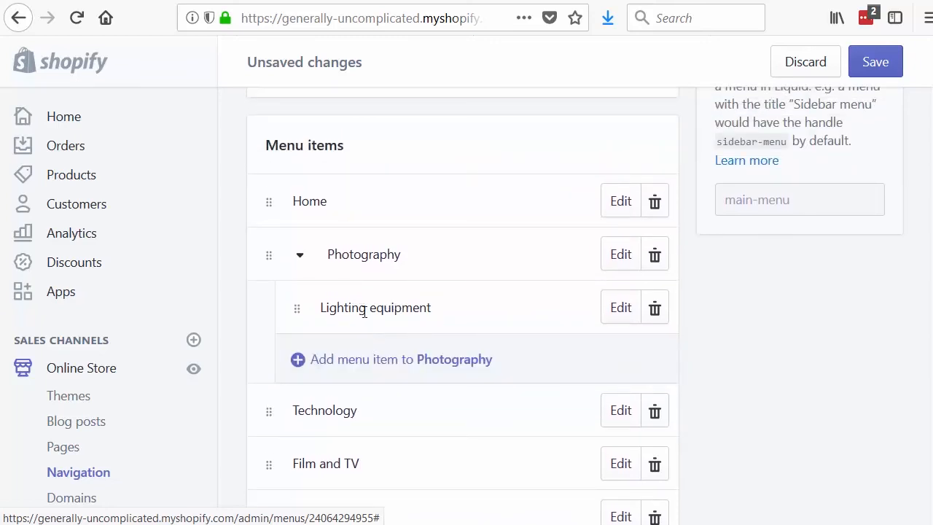
Add a Cameras item linked to Home under Photography and place it above Lighting equipment
click(377, 368)
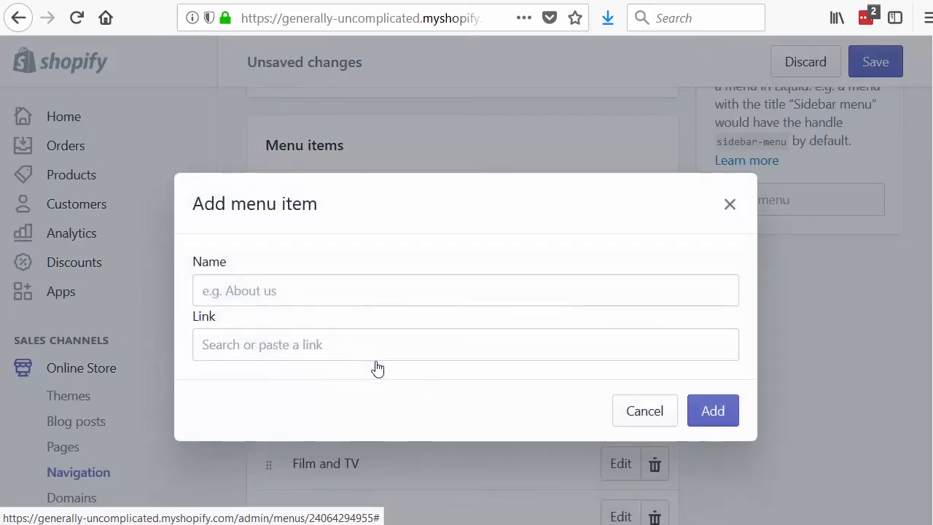
click(355, 297)
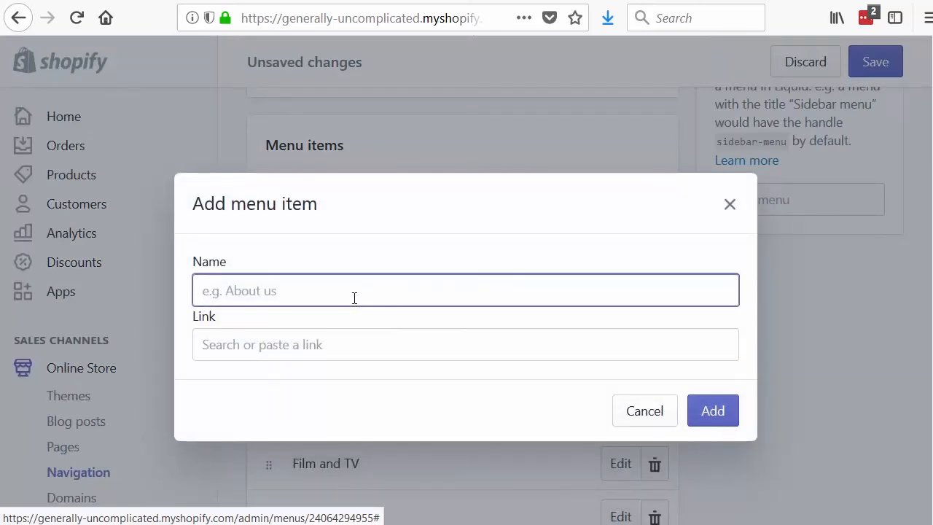
text(Camera)
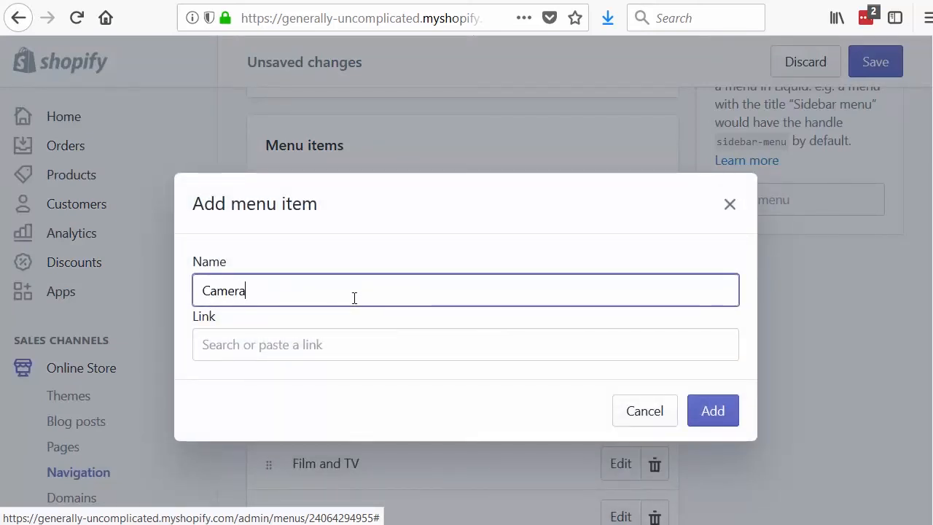
click(313, 338)
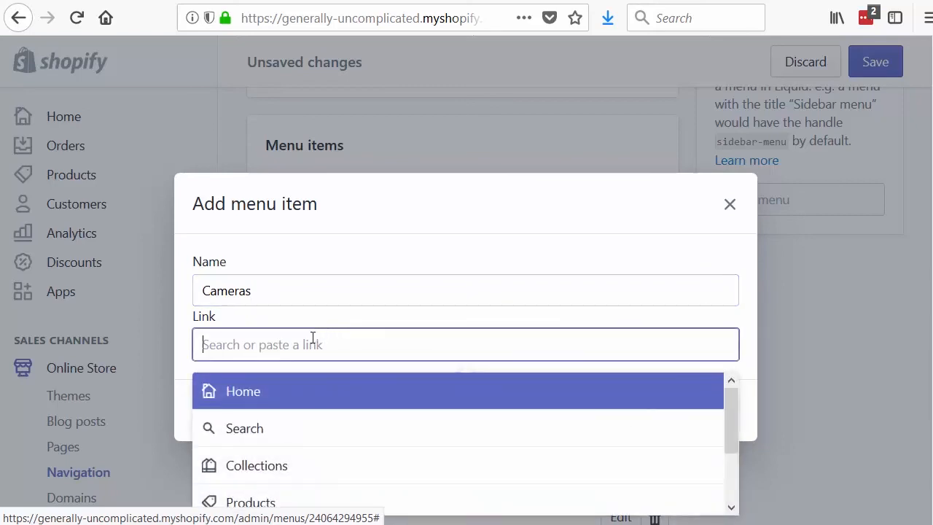
click(275, 396)
click(714, 411)
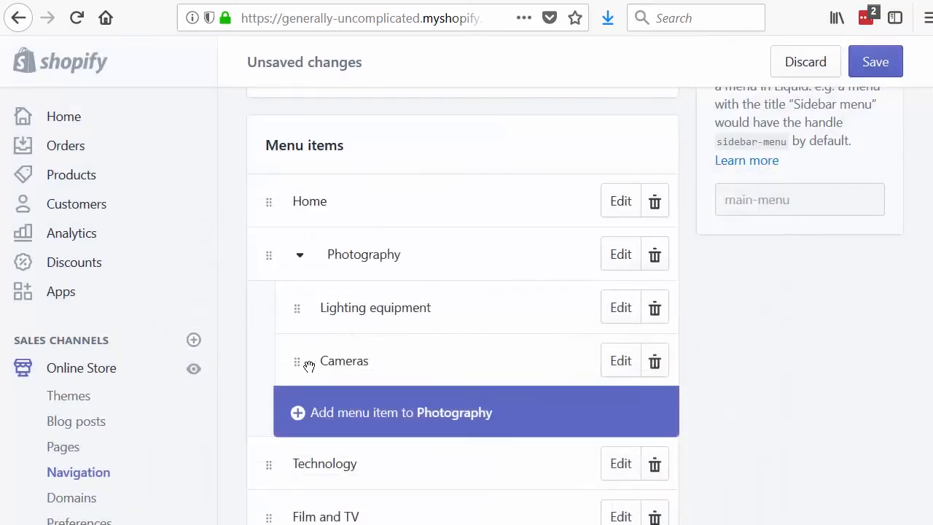
drag(298, 361, 364, 296)
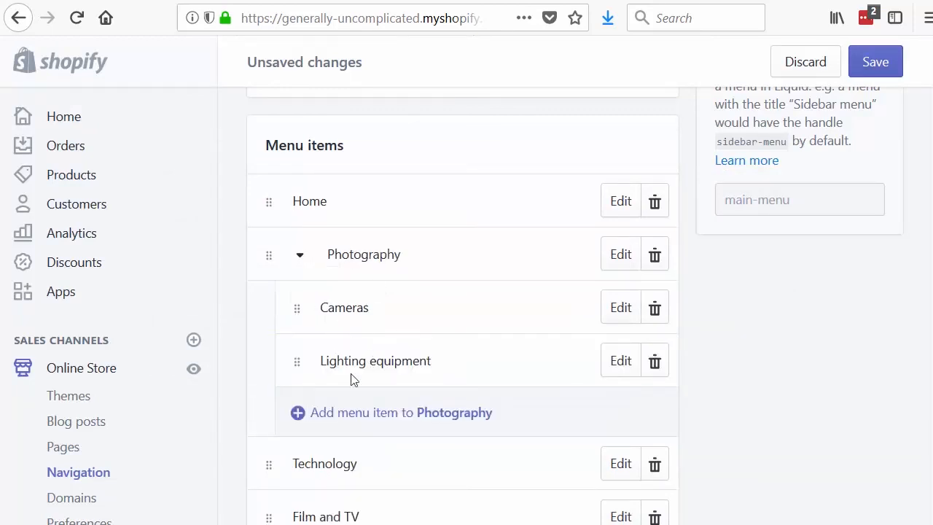
Add a menu item named Tripods under Photography, below Lighting equipment, and link it to Home
click(392, 413)
click(288, 291)
text(Tripods)
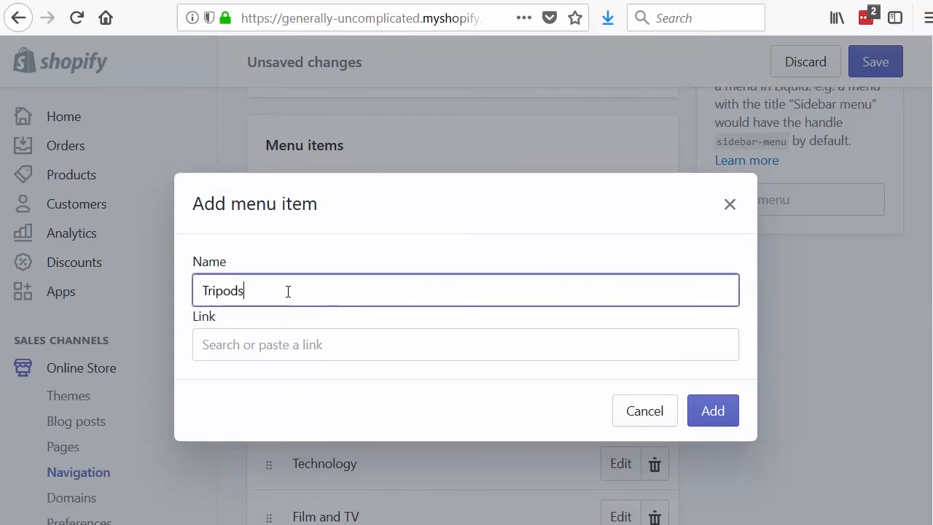
click(275, 336)
click(283, 389)
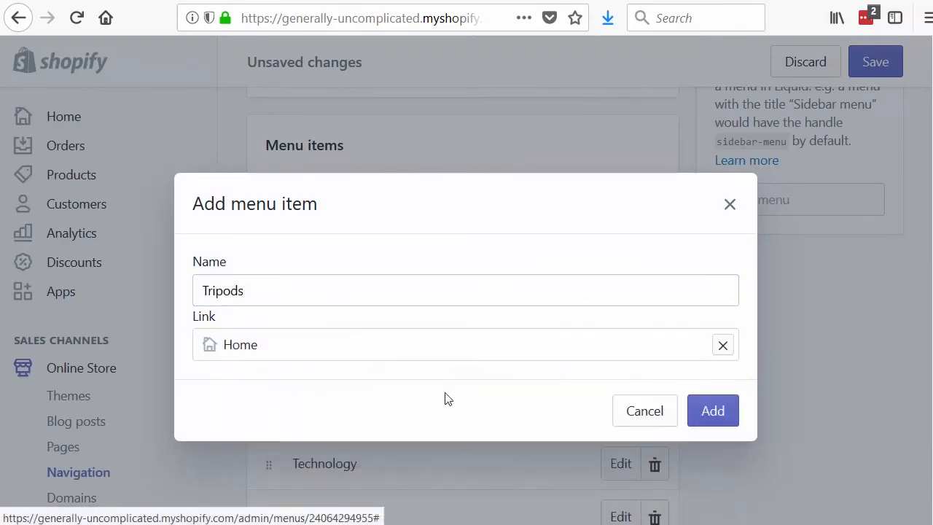
click(704, 413)
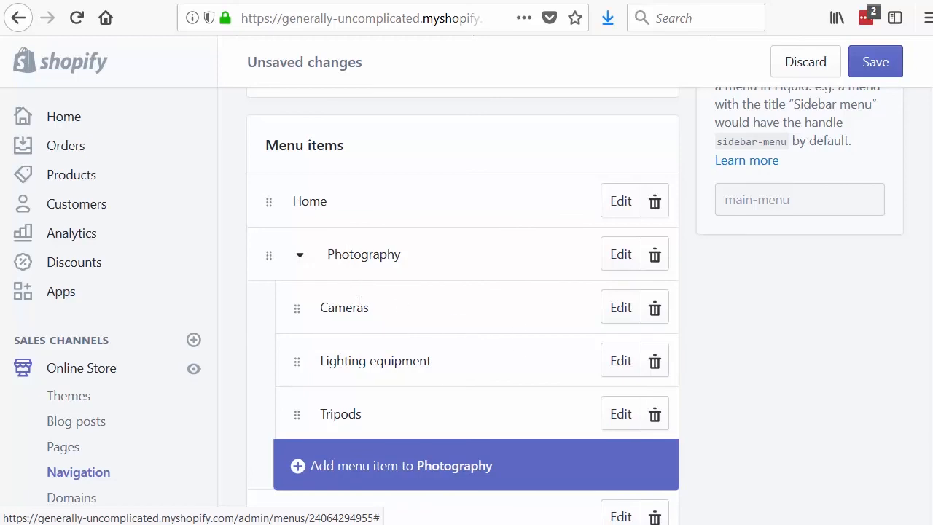
Save the main menu changes and check the Photography submenu on the refreshed storefront page
scroll(387, 417, down, 2)
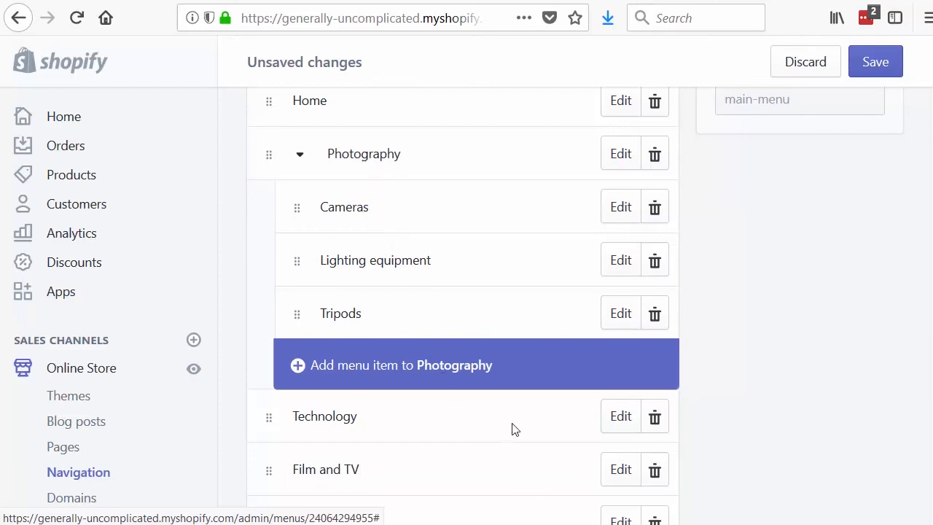
scroll(479, 381, up, 4)
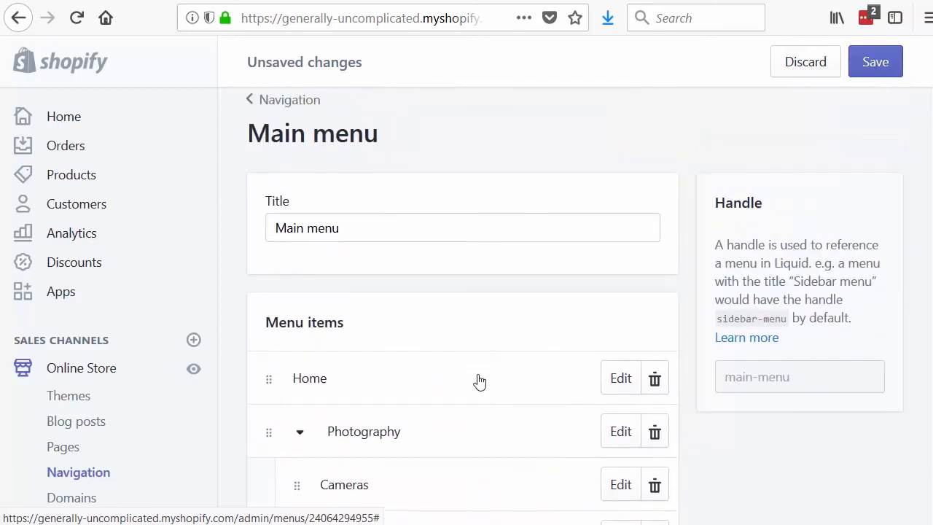
click(880, 66)
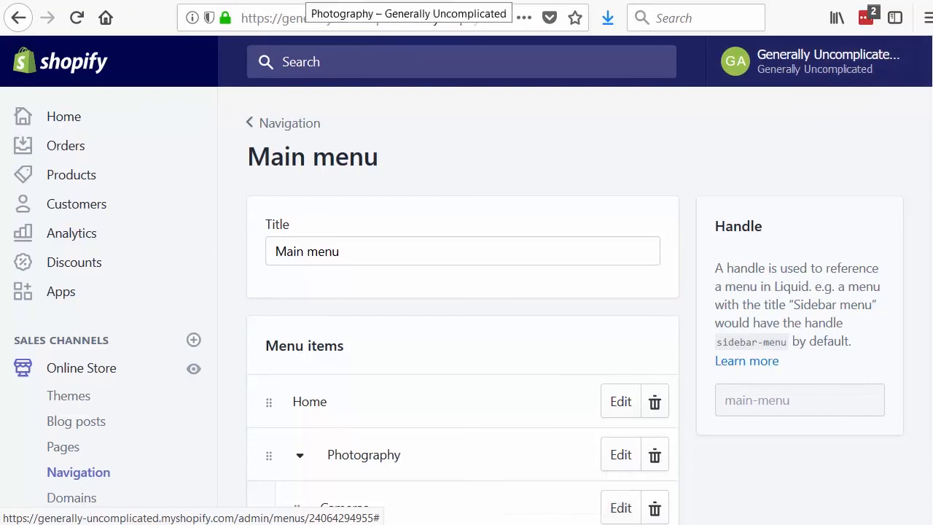
click(305, 2)
key(F5)
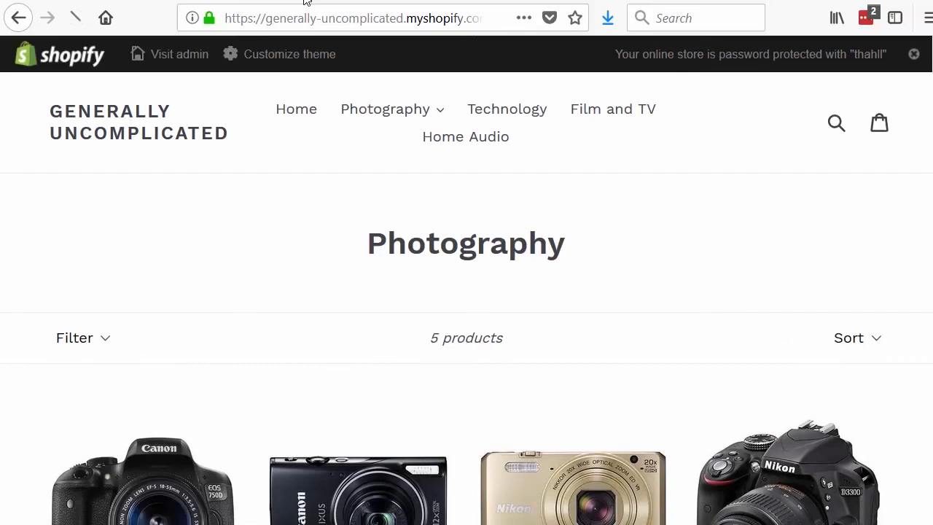
click(442, 119)
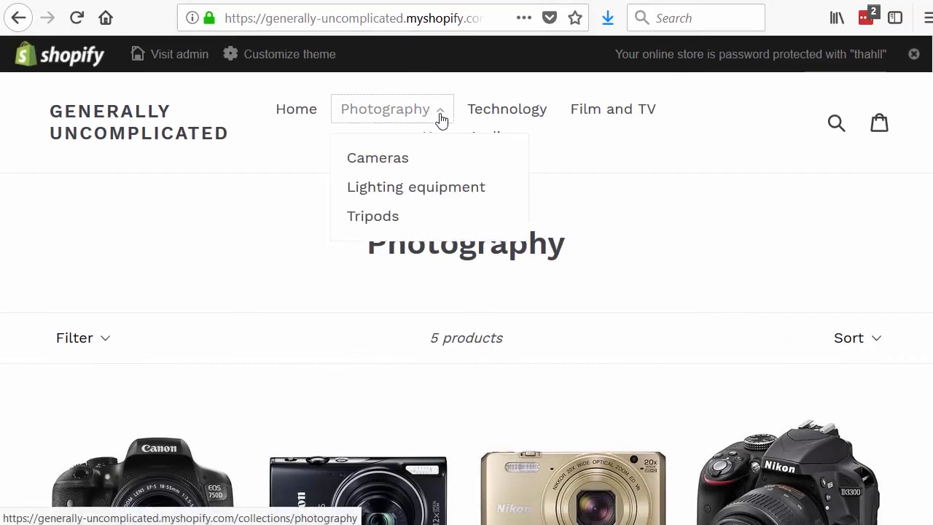